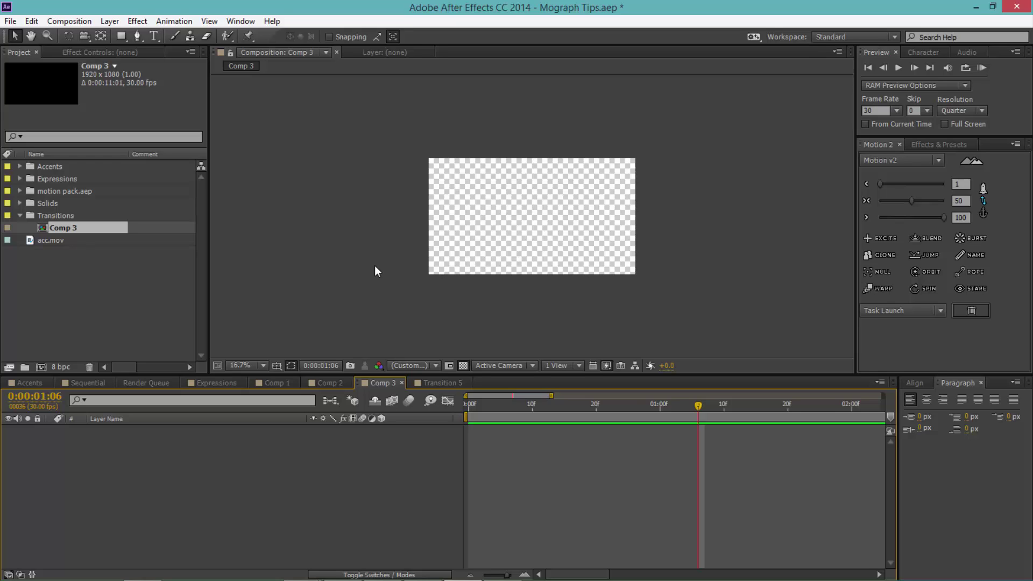
Create a rectangle shape layer covering the whole Comp 3 frame and set its fill to black, 000000
click(126, 36)
double_click(120, 39)
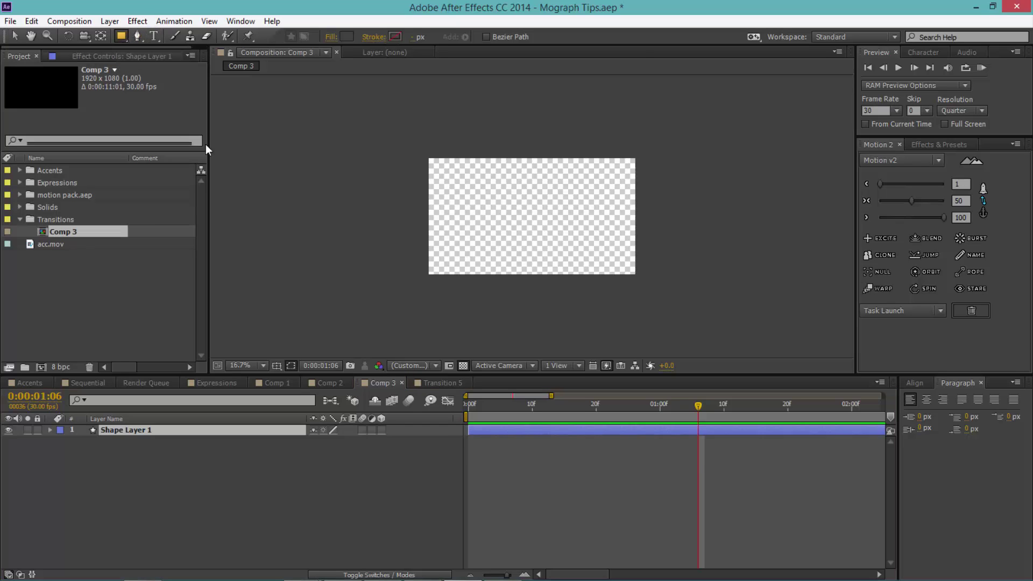
key(v)
click(440, 38)
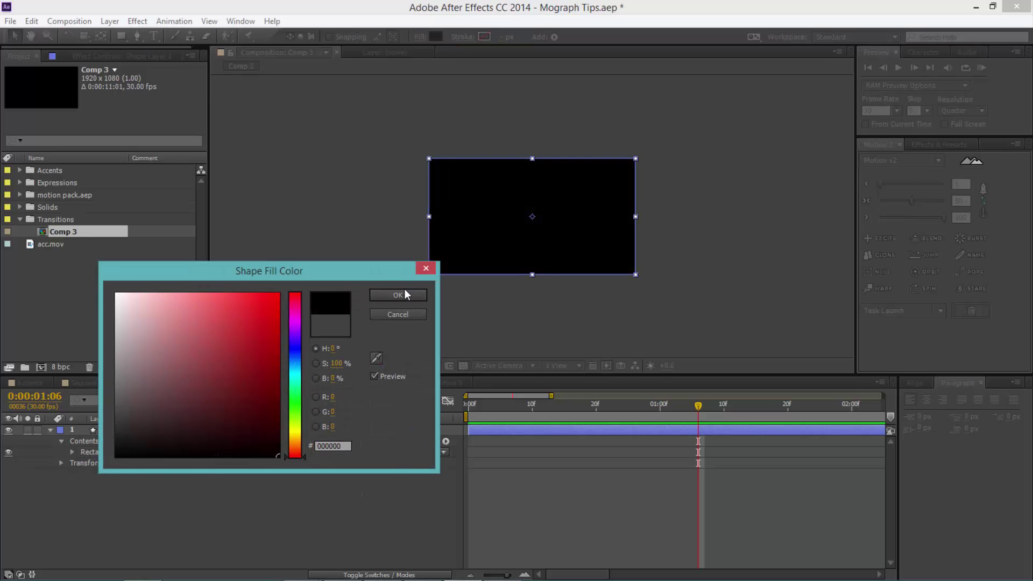
click(403, 293)
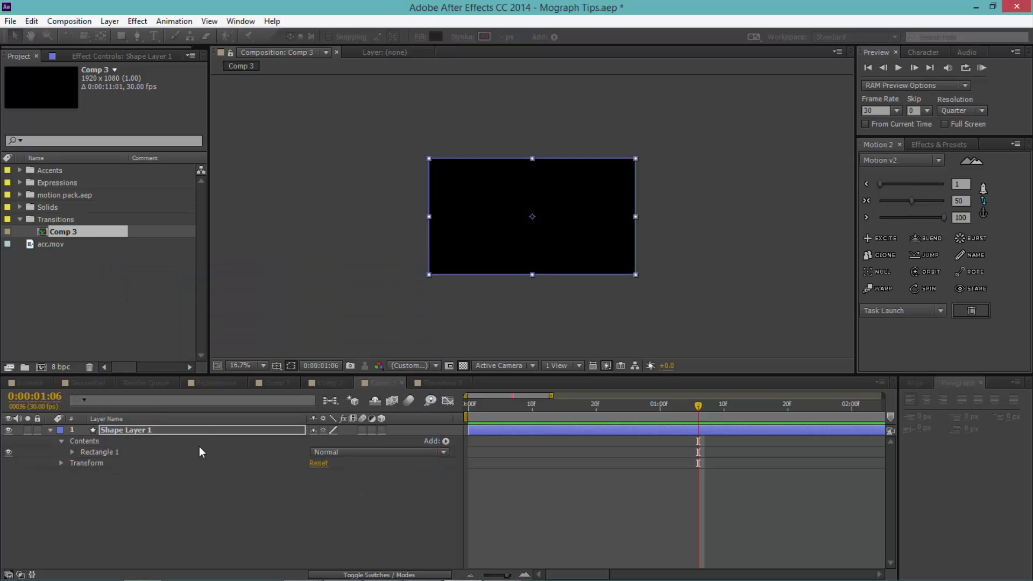
Unlink the dimensions of Rectangle Path 1 and set its height to 1920 to make the shape square
click(72, 453)
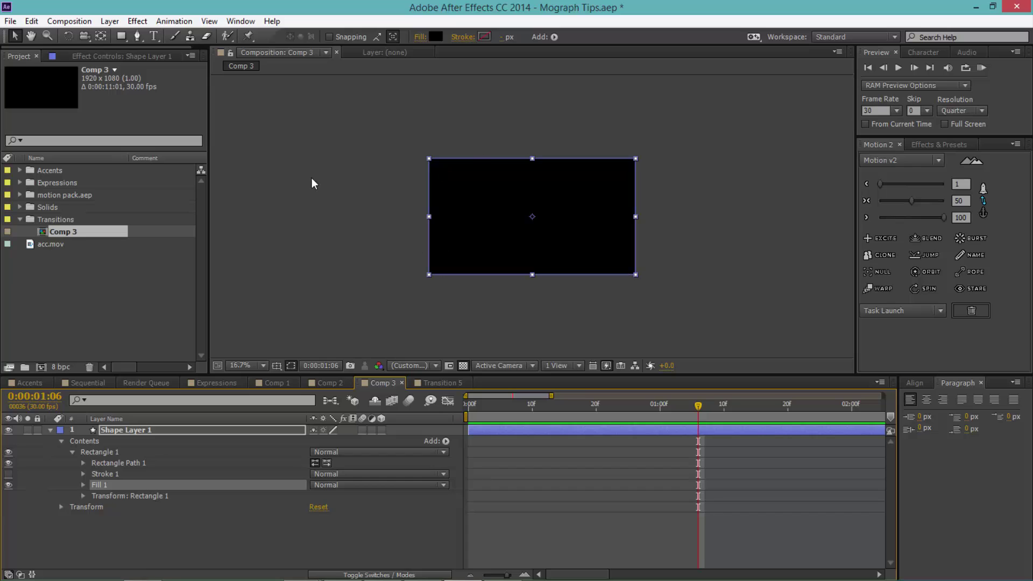
click(83, 464)
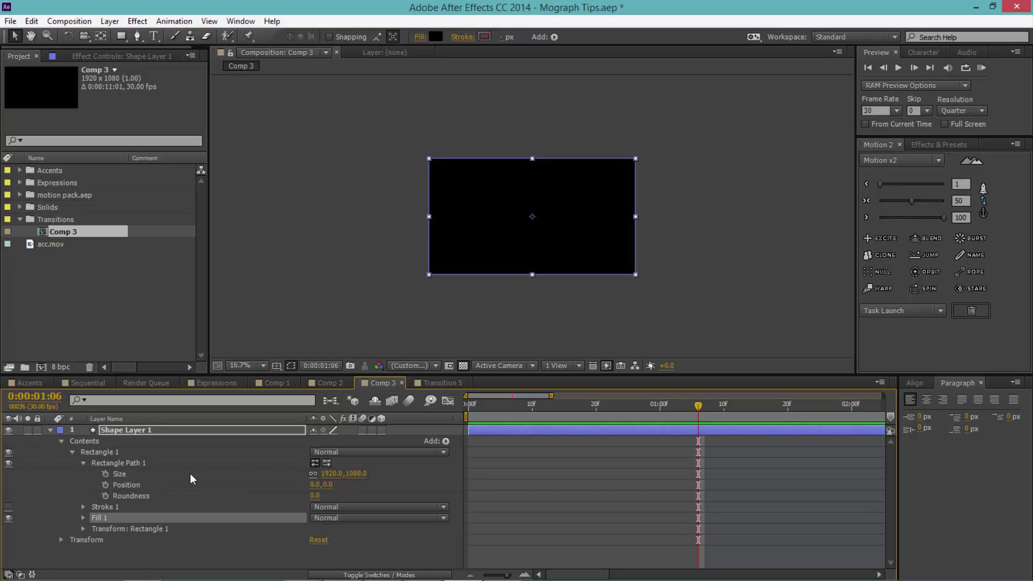
click(313, 474)
click(357, 476)
text(1920)
click(374, 492)
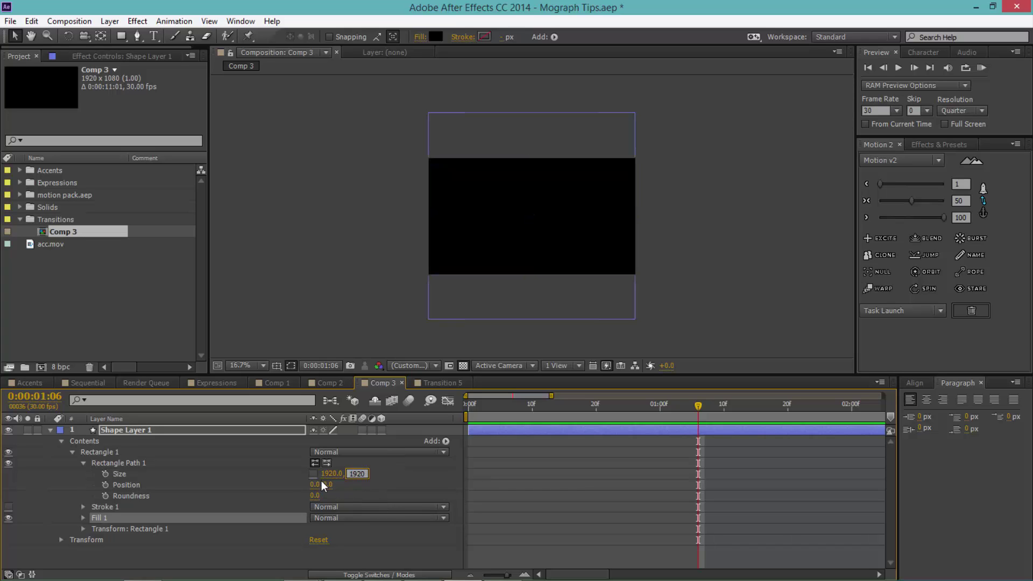
click(50, 430)
Rotate Shape Layer 1 to 45 degrees
click(198, 430)
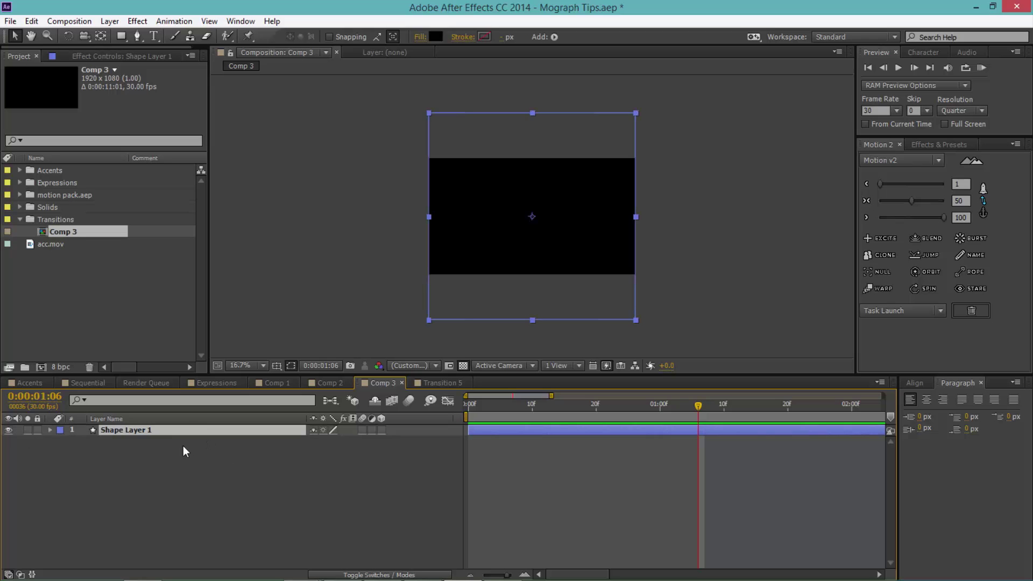
key(r)
click(325, 441)
text(45)
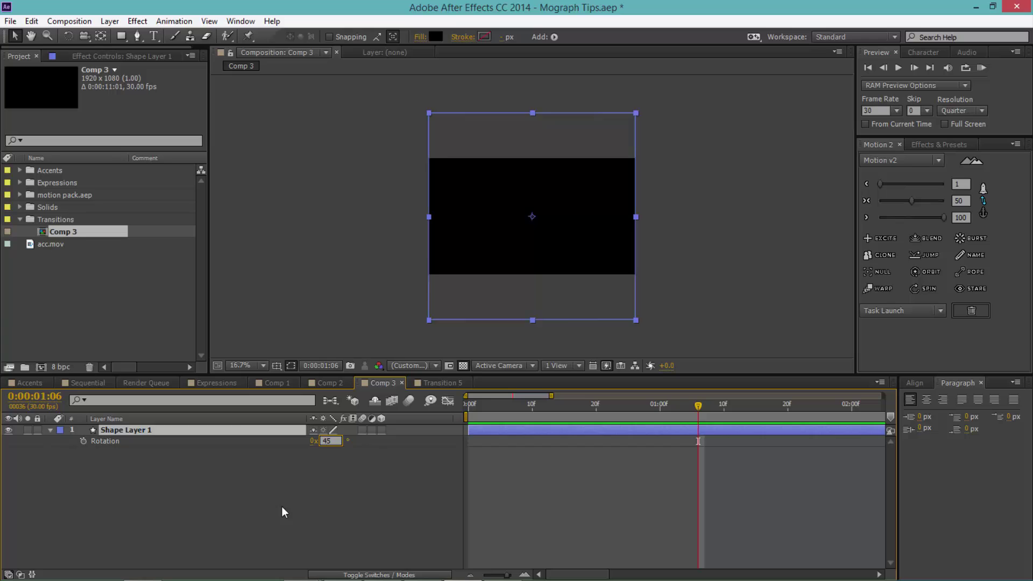
click(282, 506)
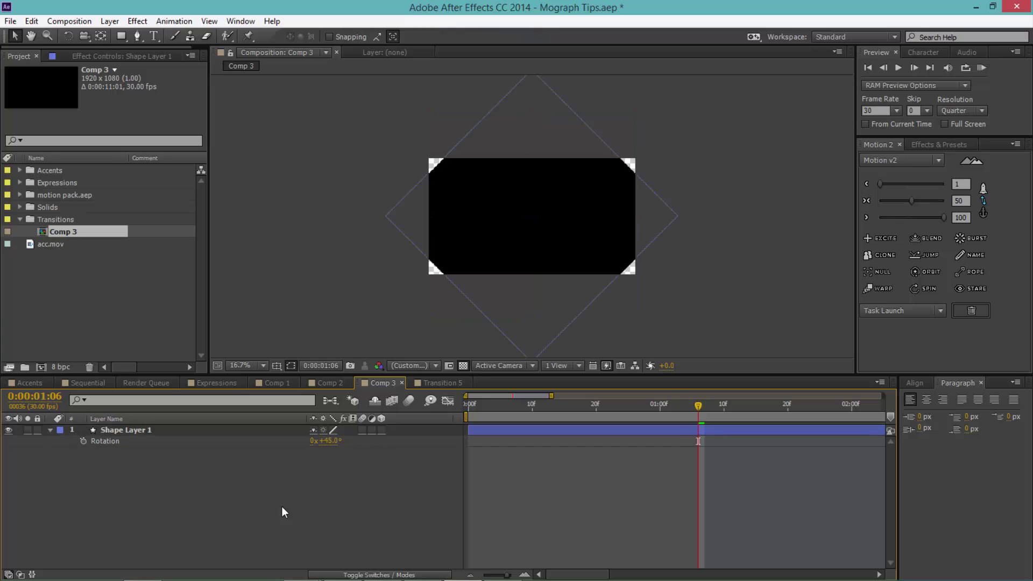
Set Shape Layer 1's scale to 0% at 0:00:00:00 and start keyframing it there
click(180, 434)
key(s)
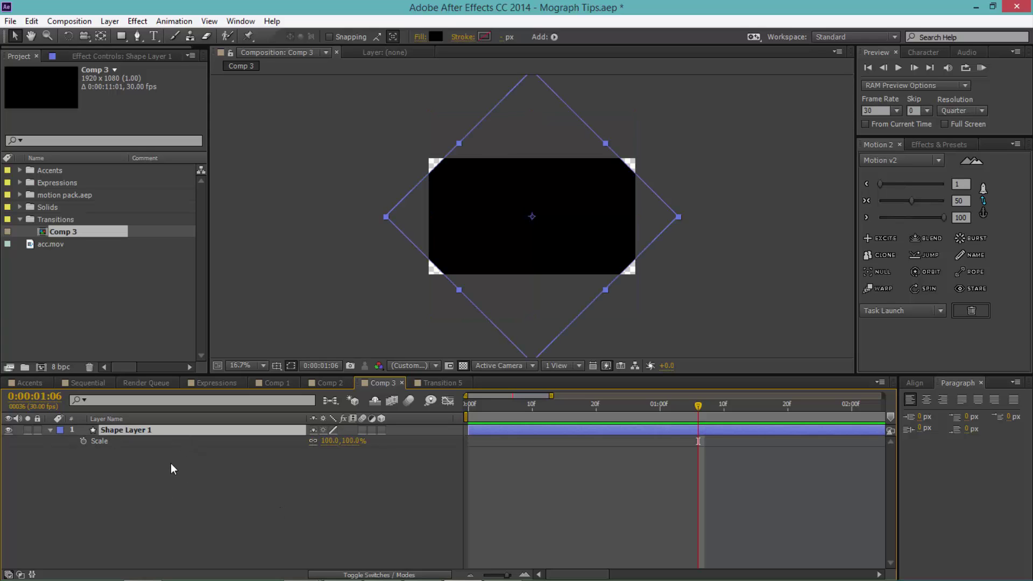
drag(548, 415, 469, 409)
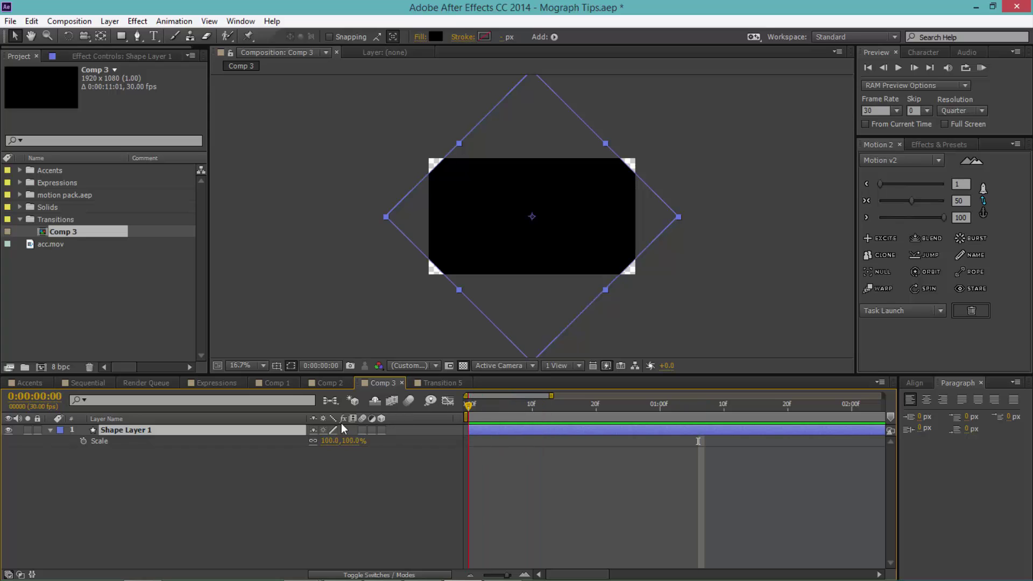
click(353, 442)
text(00)
click(328, 477)
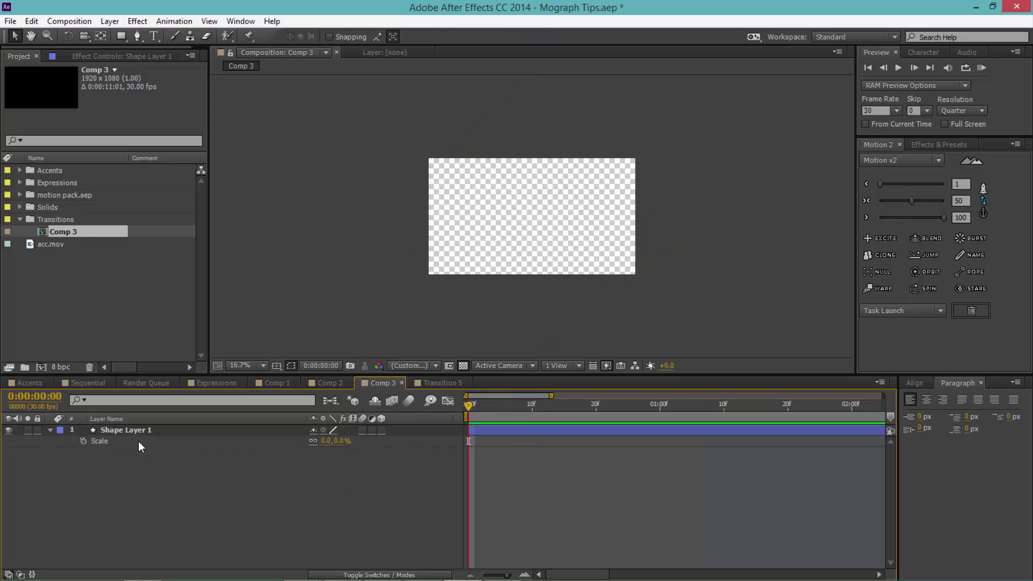
click(83, 441)
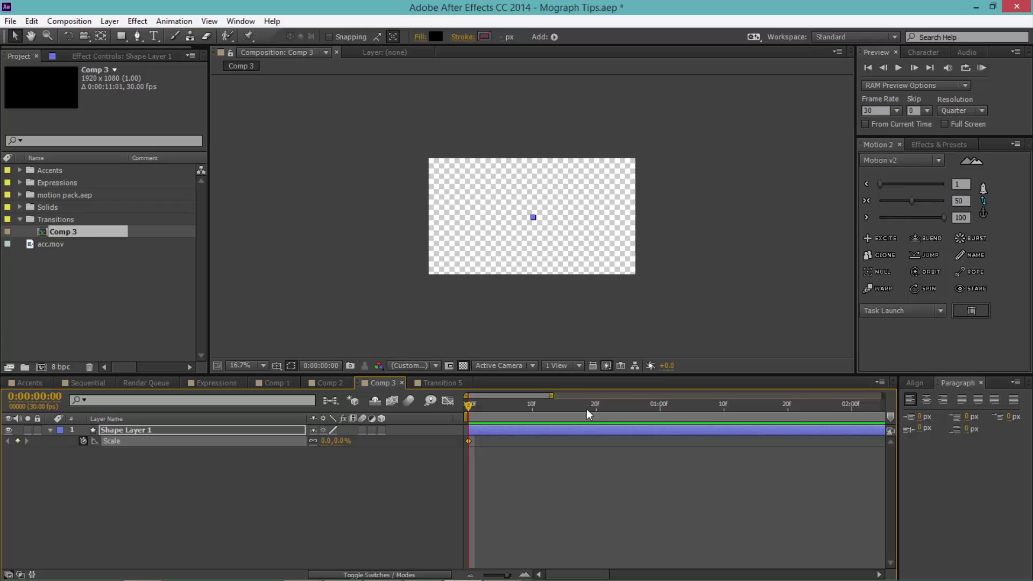
Add a scale keyframe of 115% at 0:00:00:26 and preview the growing square
drag(590, 414, 631, 413)
click(342, 442)
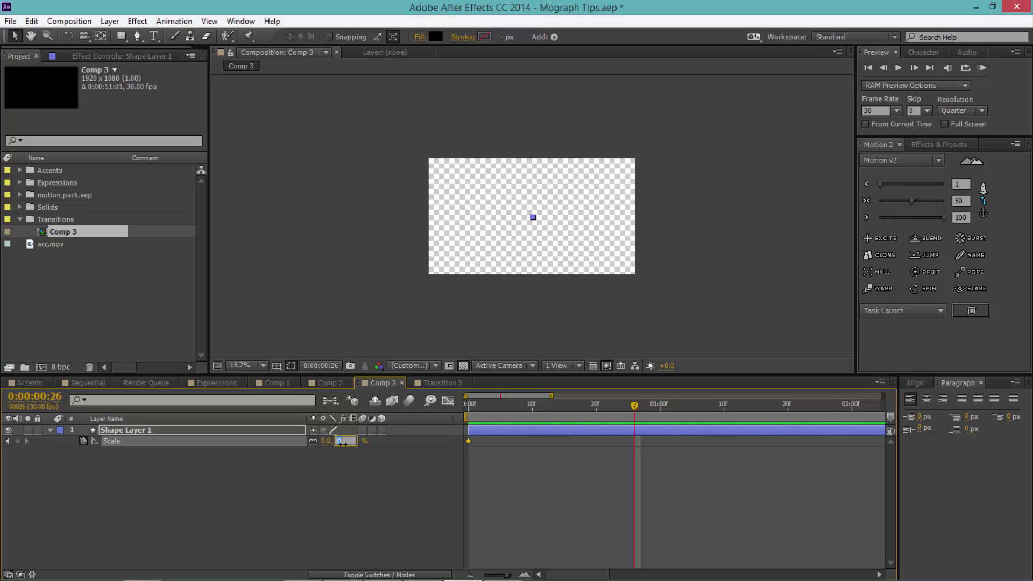
click(341, 457)
drag(340, 442, 410, 450)
click(420, 456)
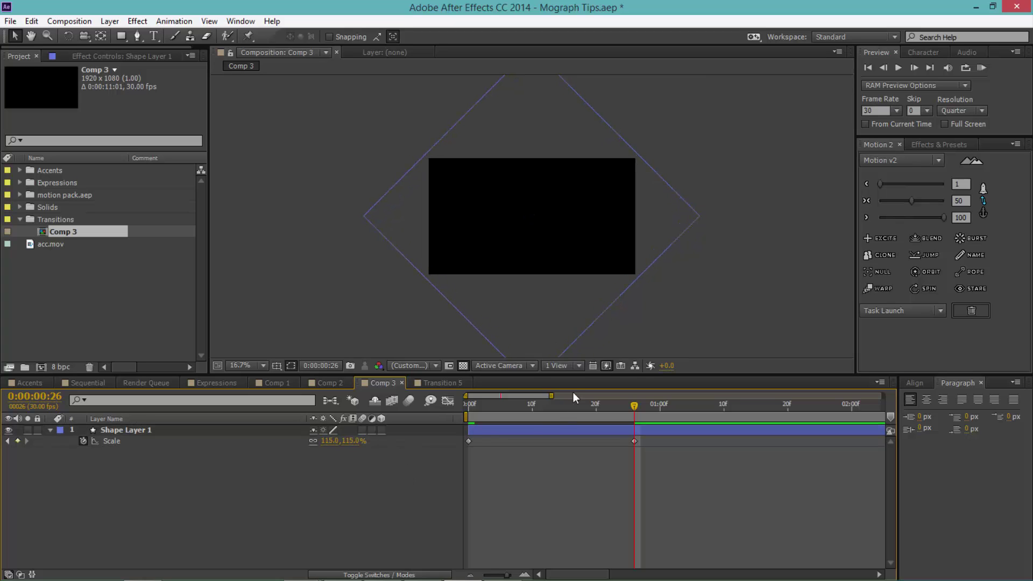
click(983, 69)
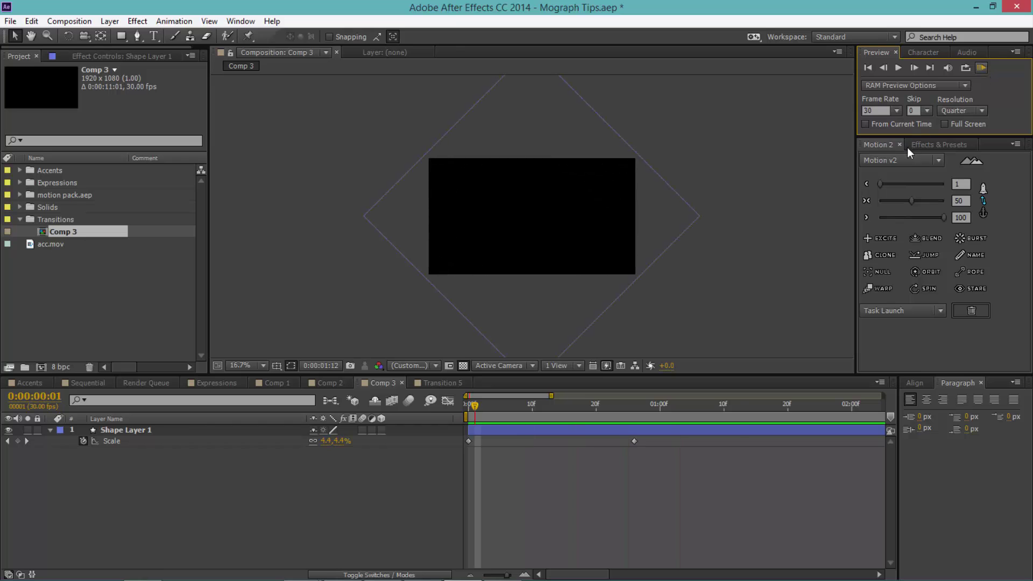
key(space)
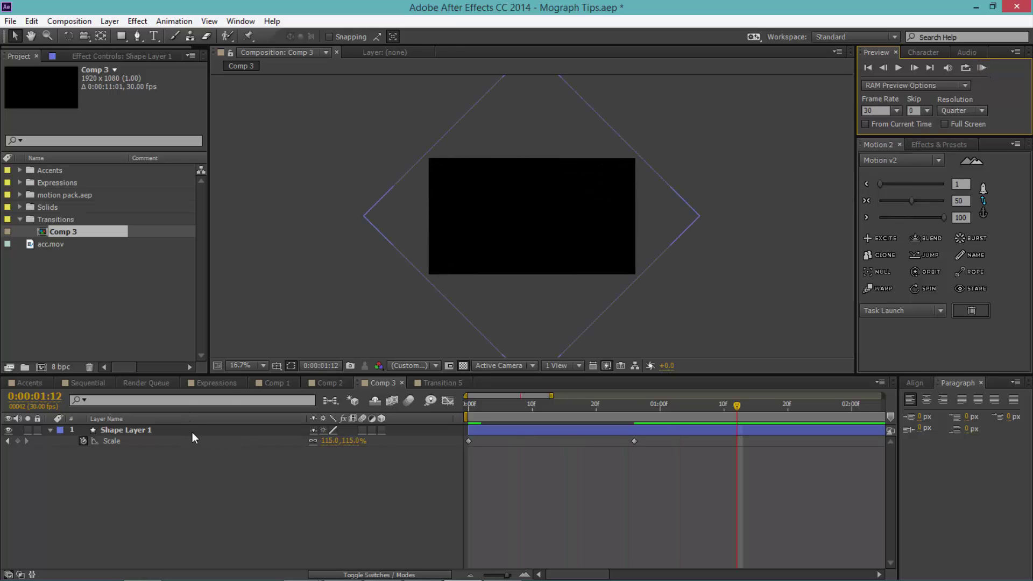
Apply Easy Ease to both scale keyframes of Shape Layer 1
drag(653, 441, 411, 442)
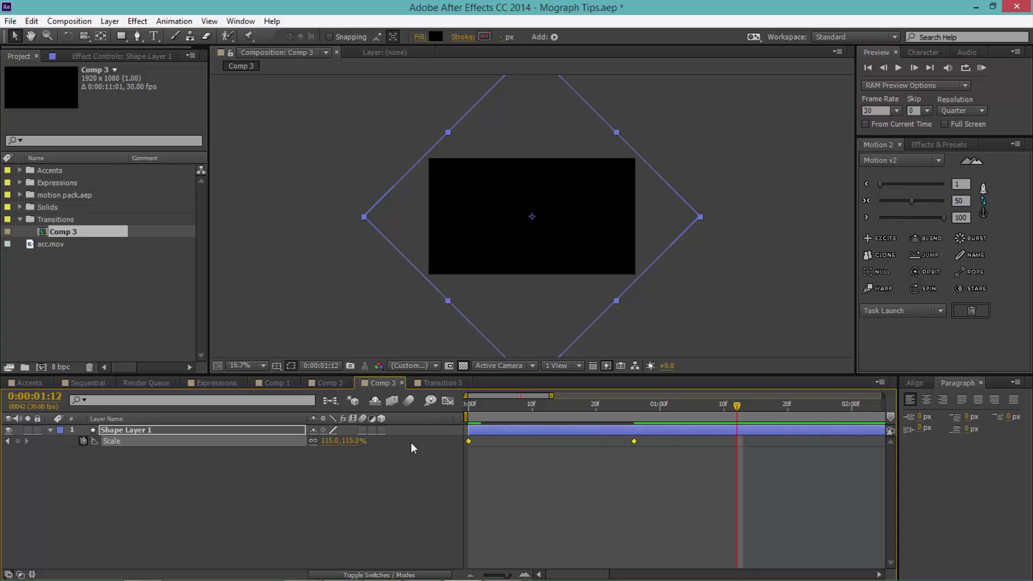
right_click(635, 442)
mouse_move(643, 440)
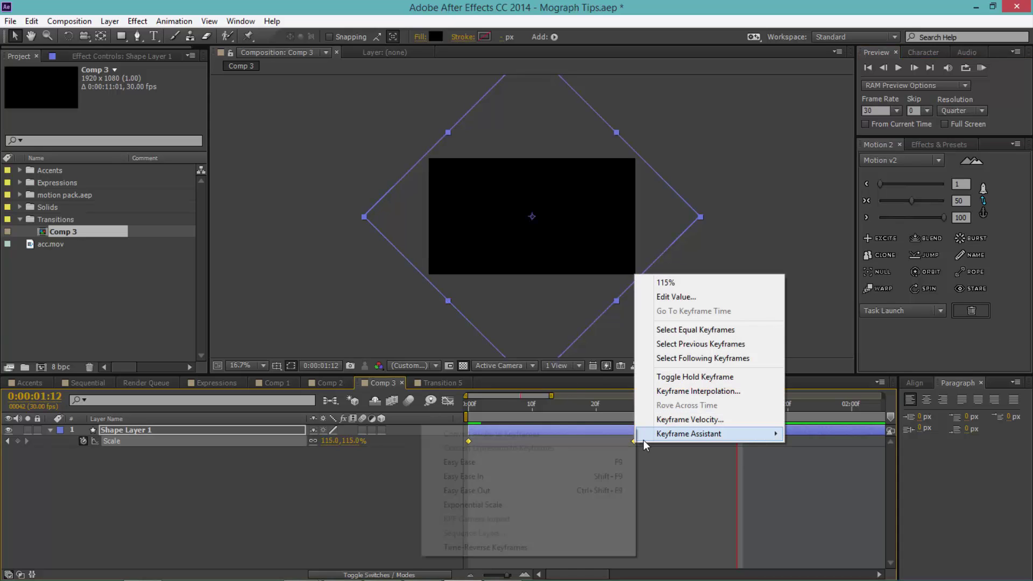
click(564, 462)
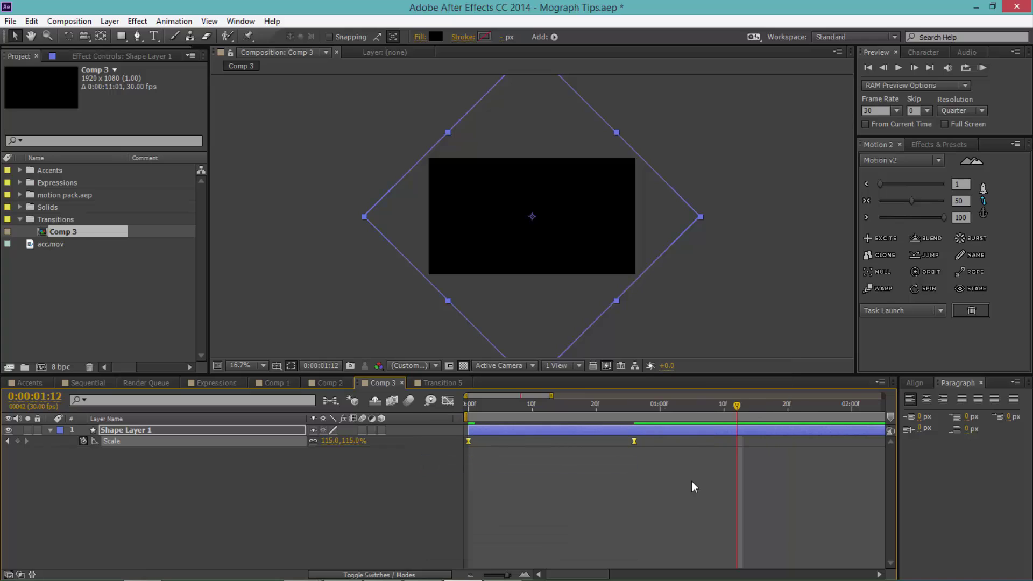
Reshape the scale speed graph into a sharp central peak by extending both keyframes' influence handles to the middle
click(451, 402)
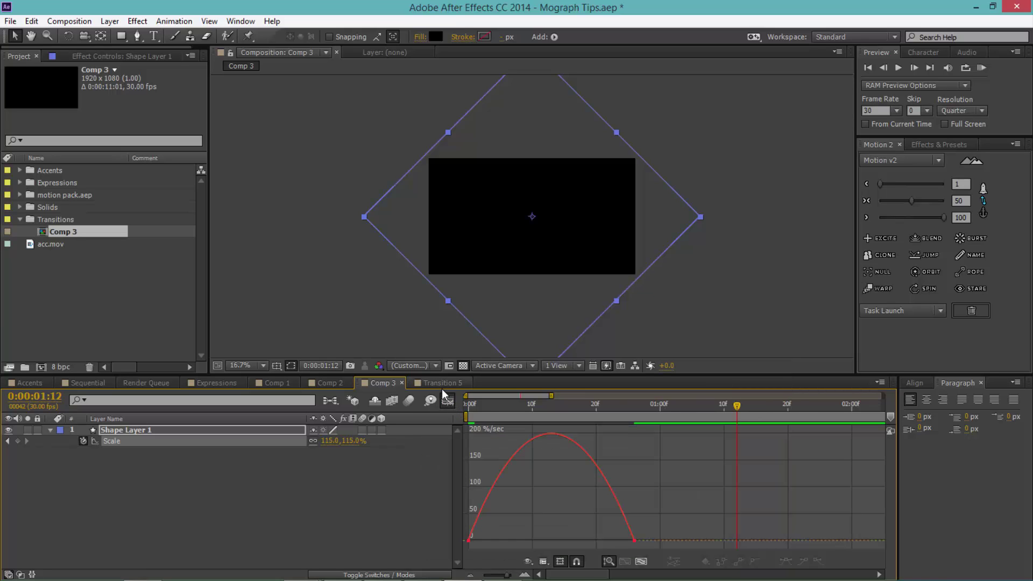
click(641, 562)
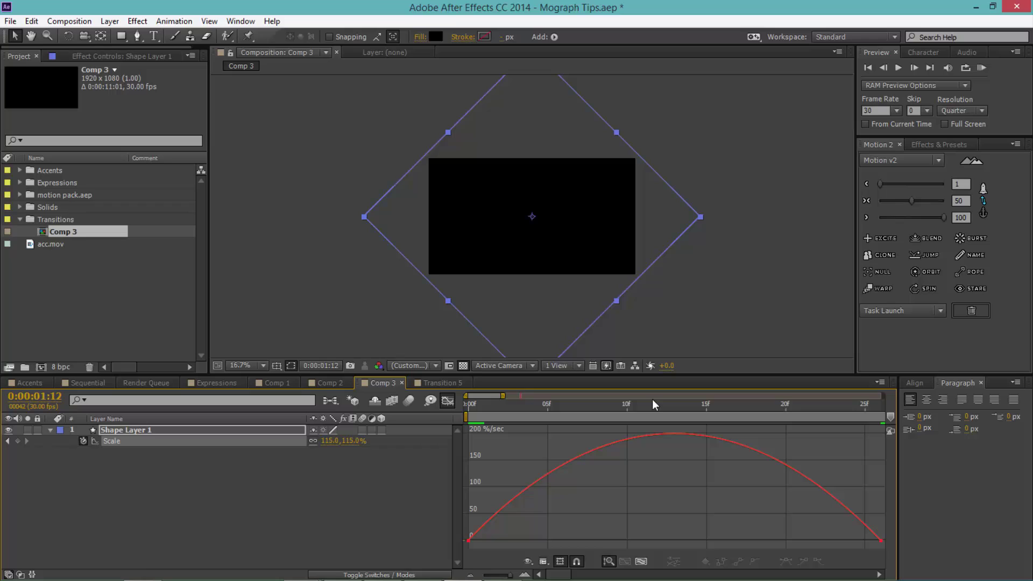
click(469, 539)
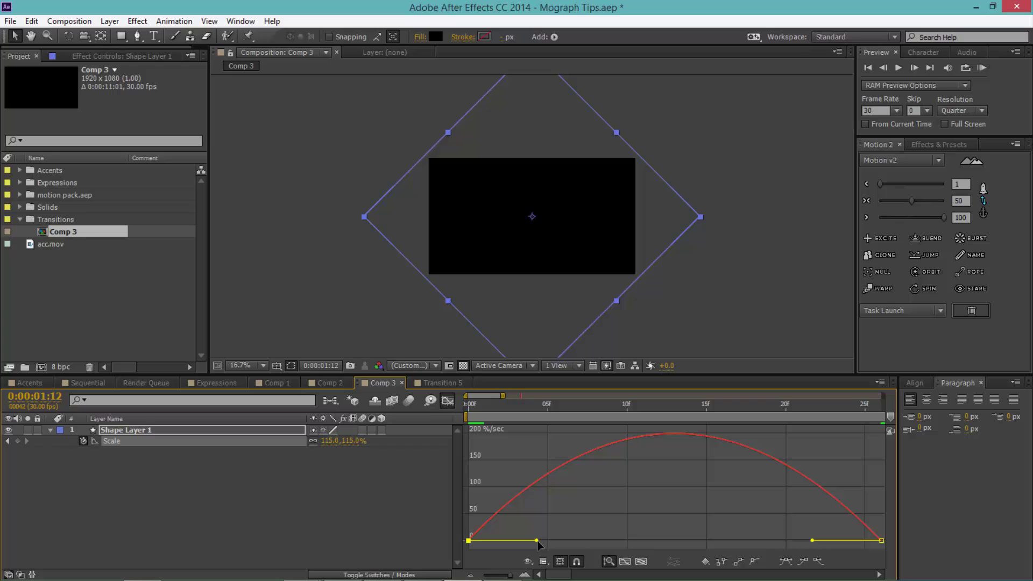
drag(538, 541, 684, 547)
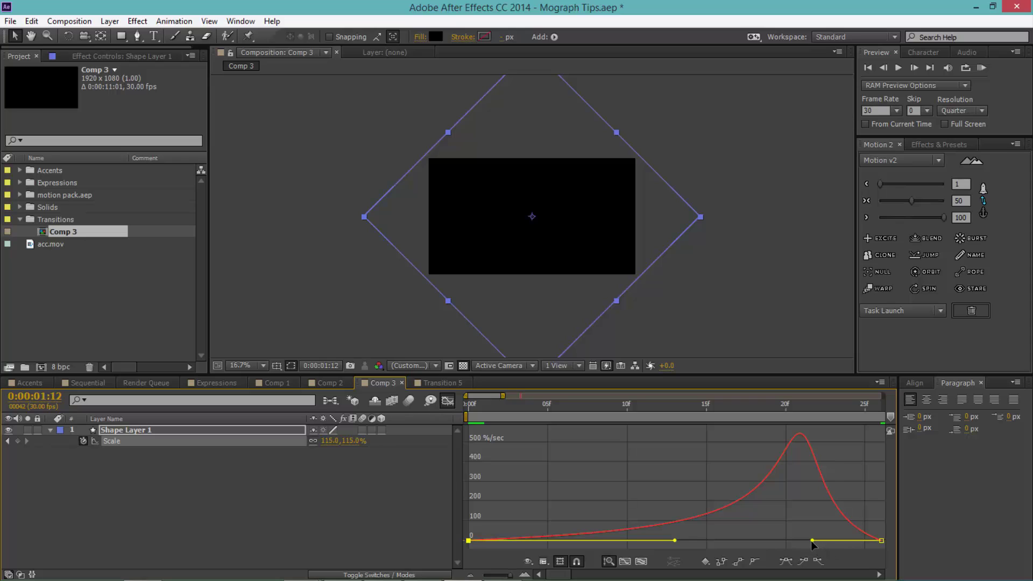
drag(814, 542, 667, 544)
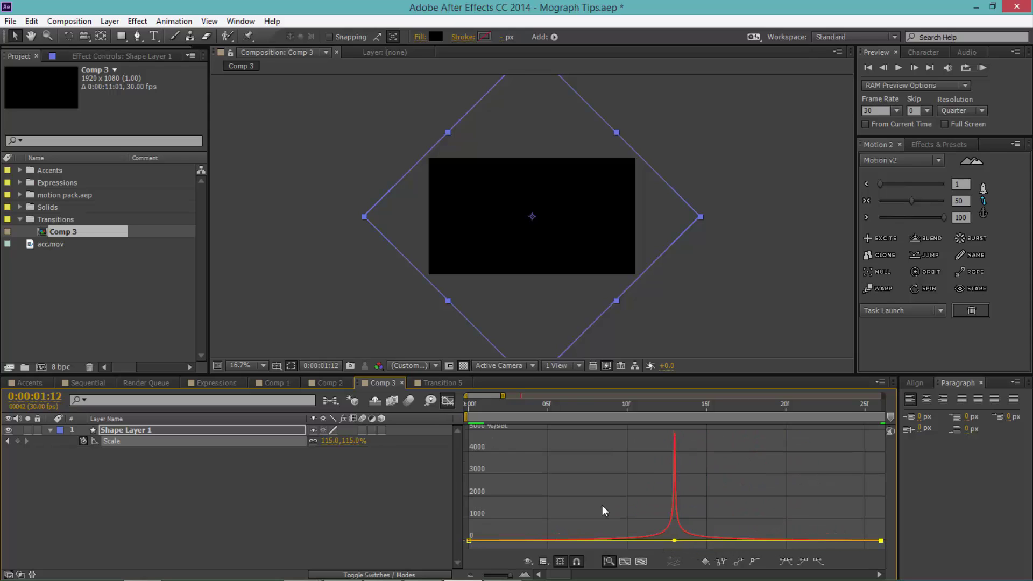
click(448, 401)
Play a RAM preview of the scale animation with its new easing
drag(511, 575, 501, 575)
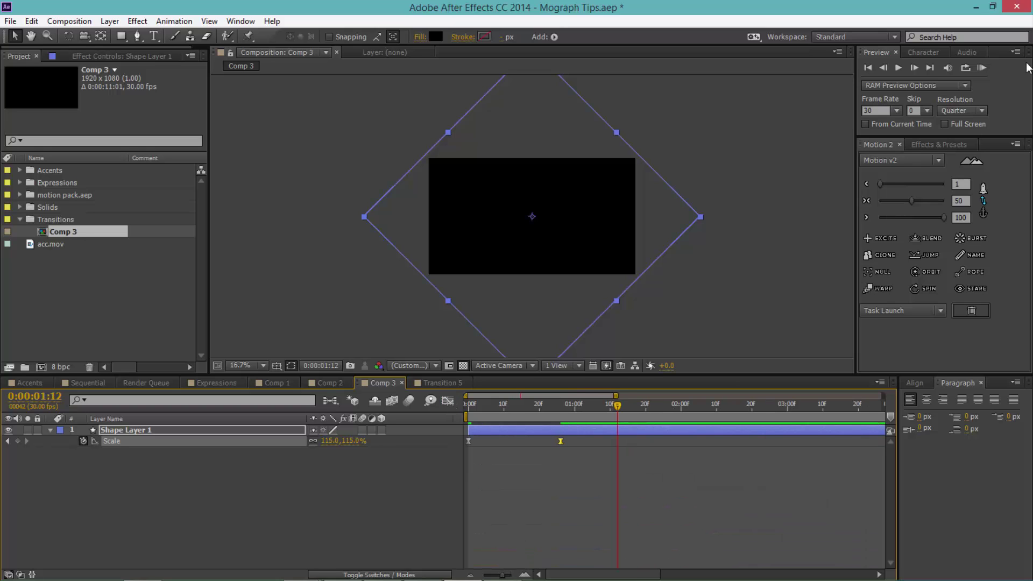
click(982, 67)
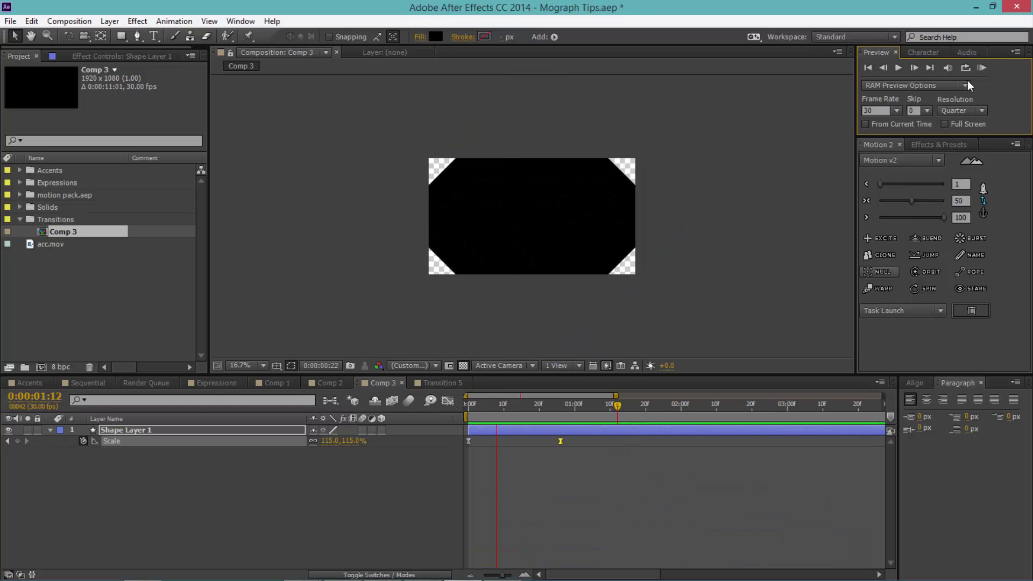
click(980, 67)
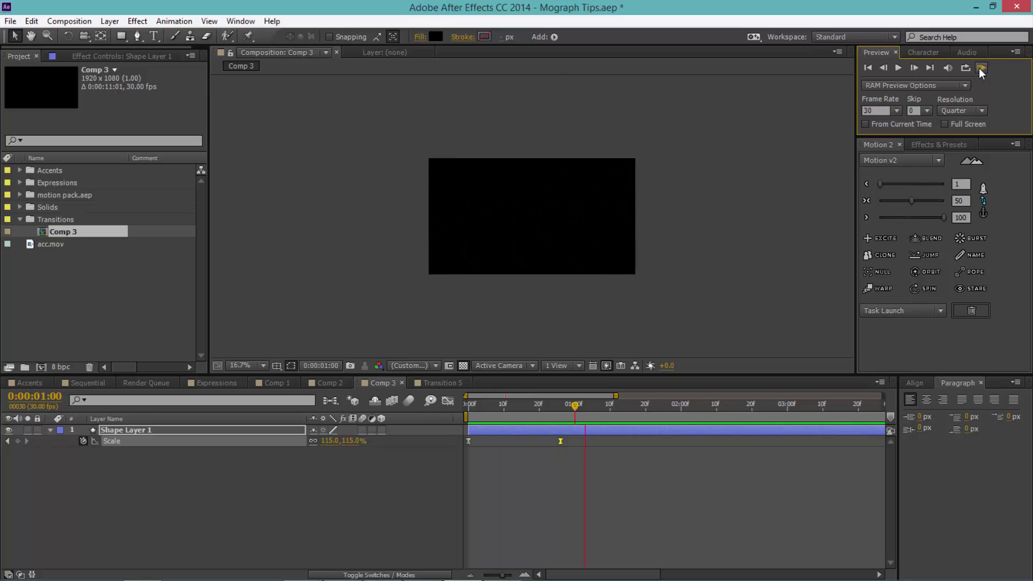
click(980, 68)
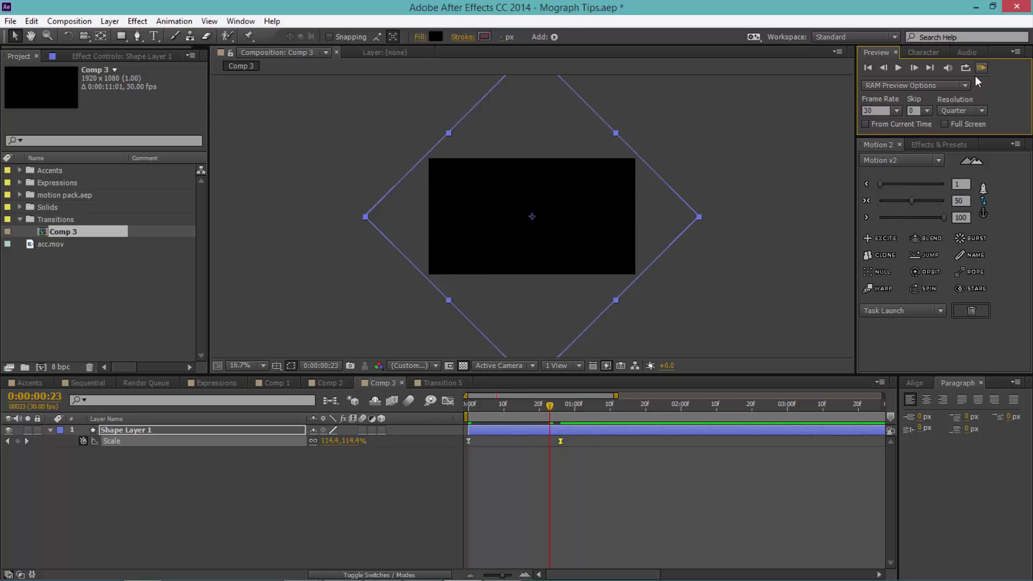
Duplicate Shape Layer 1 twice to make three stacked shape layers
click(151, 431)
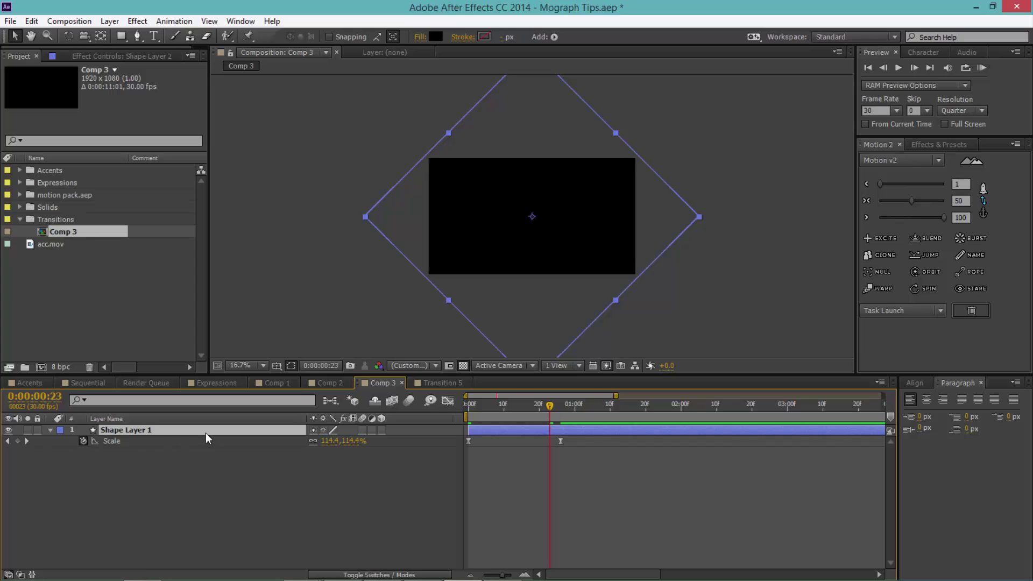
key(ctrl+d)
key(ctrl+d)
click(229, 504)
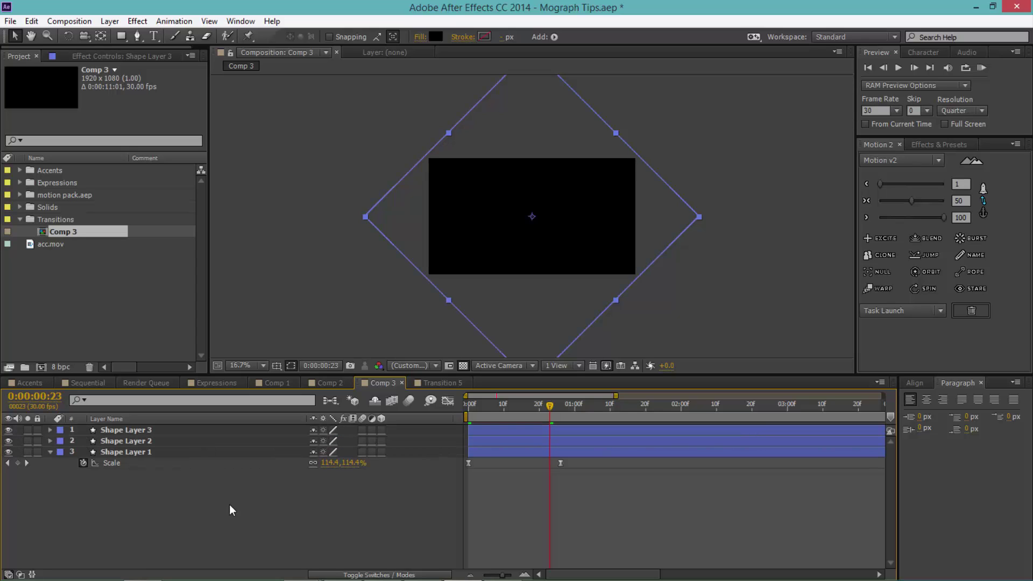
Change the fill of Shape Layer 2 to dark grey, 272727
click(250, 441)
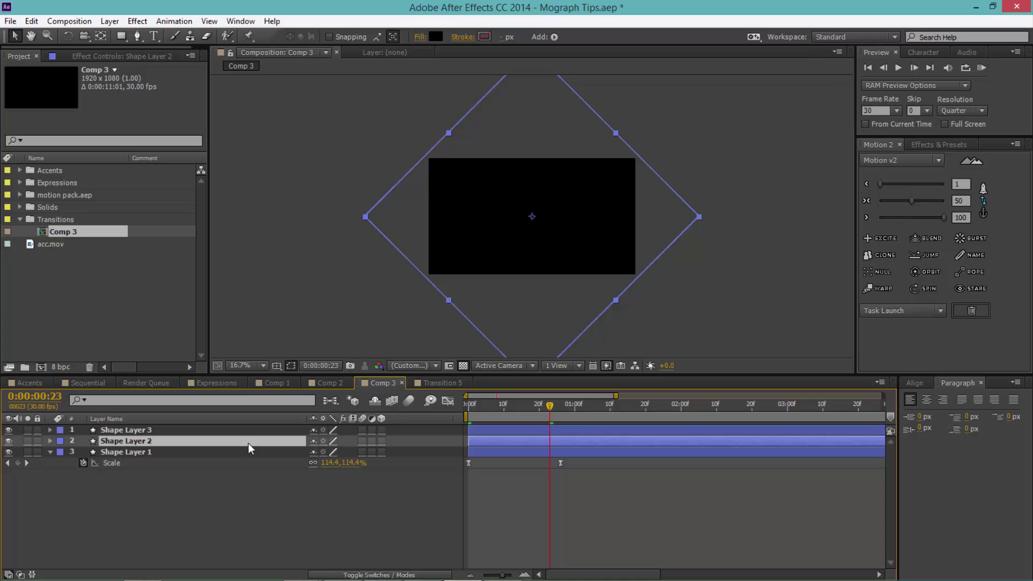
click(437, 33)
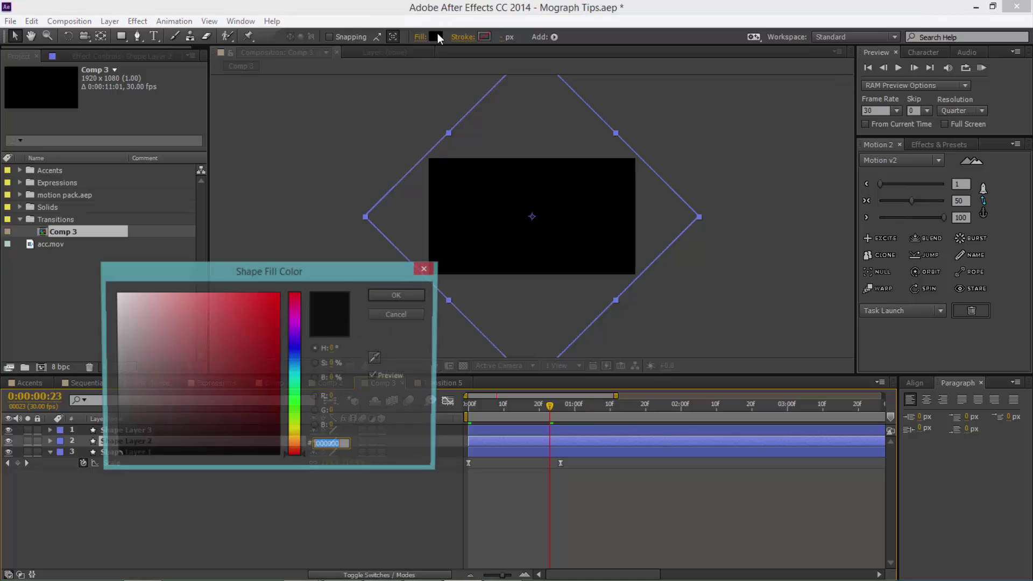
click(116, 431)
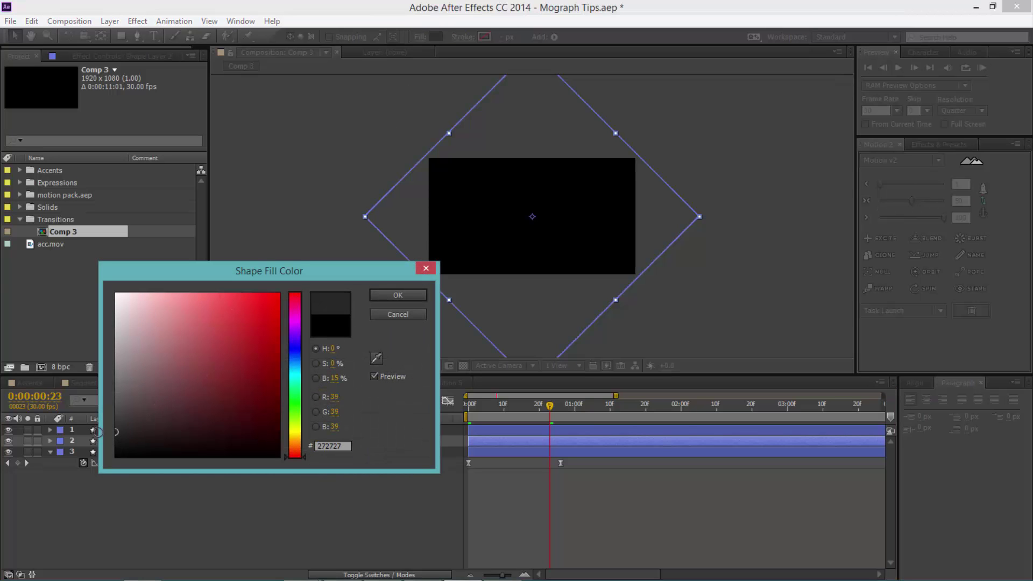
click(398, 295)
Change the fill of Shape Layer 3 to white, FFFFFF
click(235, 430)
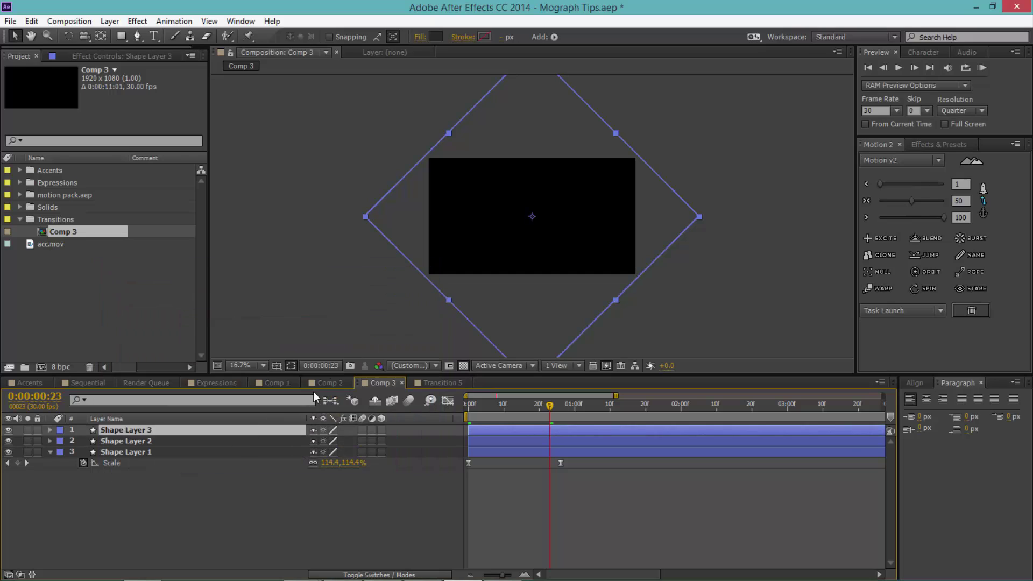
click(437, 37)
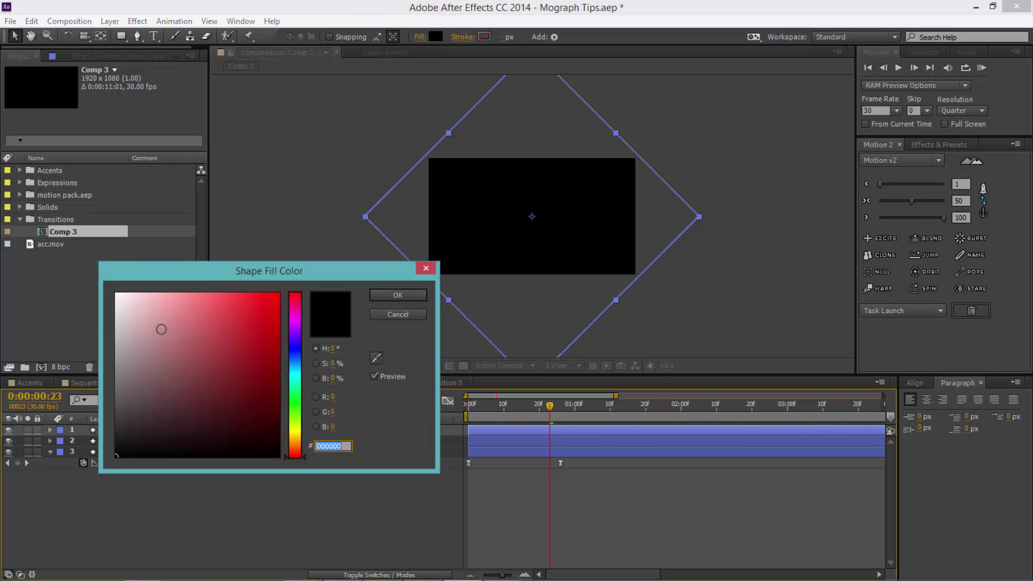
drag(161, 327, 105, 265)
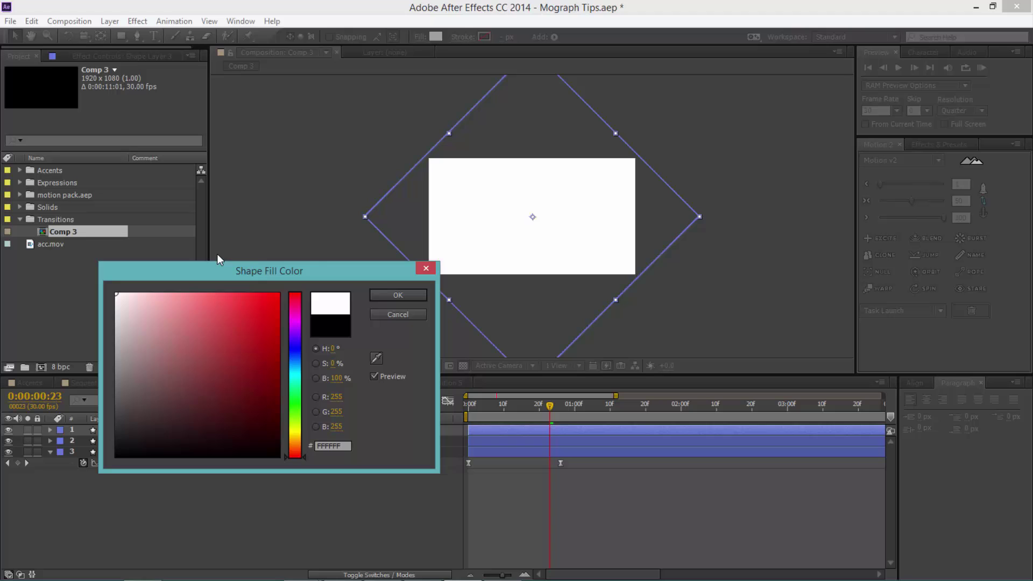
key(Return)
click(675, 522)
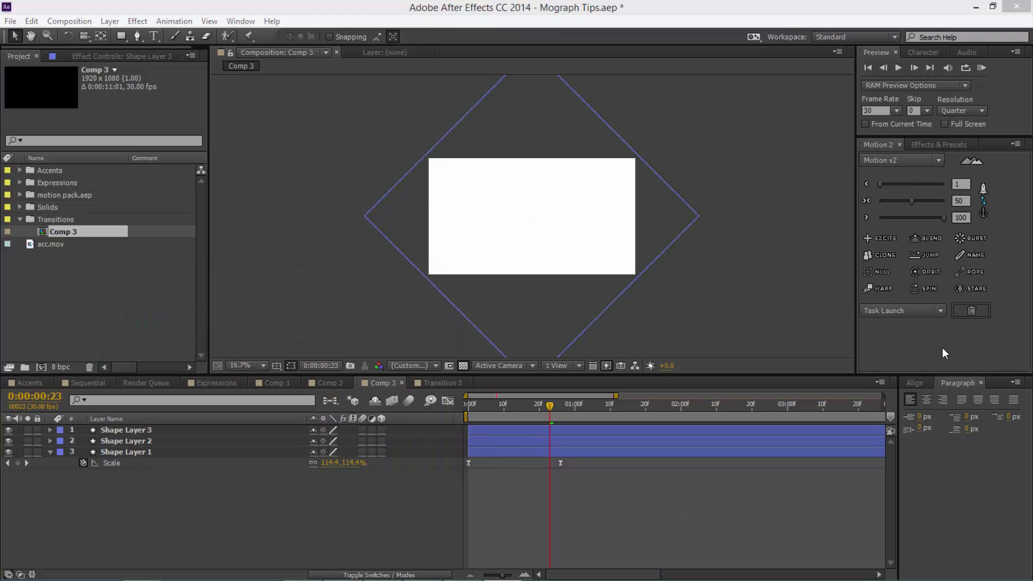
Stagger the diamonds by starting Shape Layer 2 at about frame 3 and Shape Layer 3 at about frame 7, and preview the animation
click(492, 444)
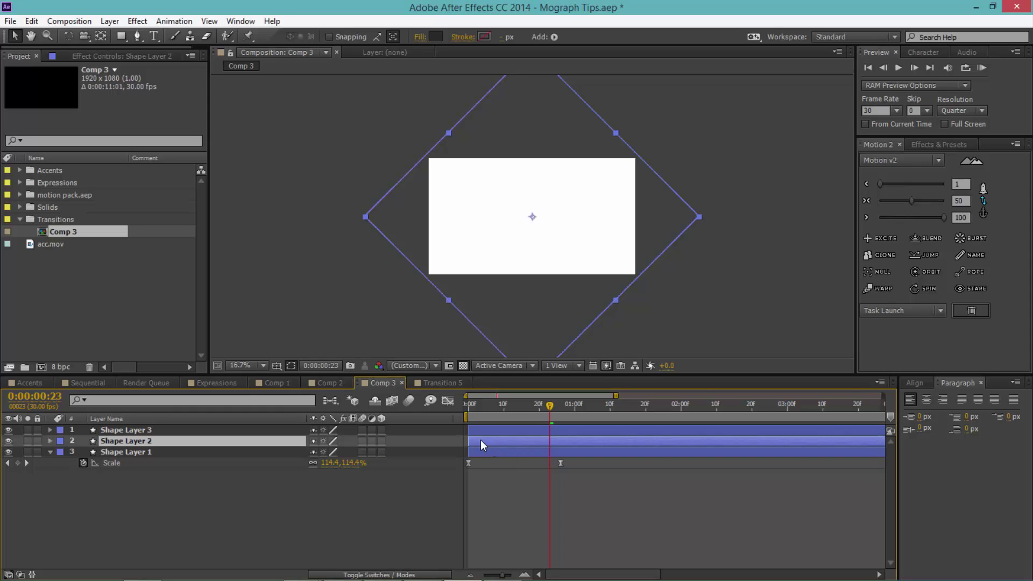
drag(480, 440, 510, 427)
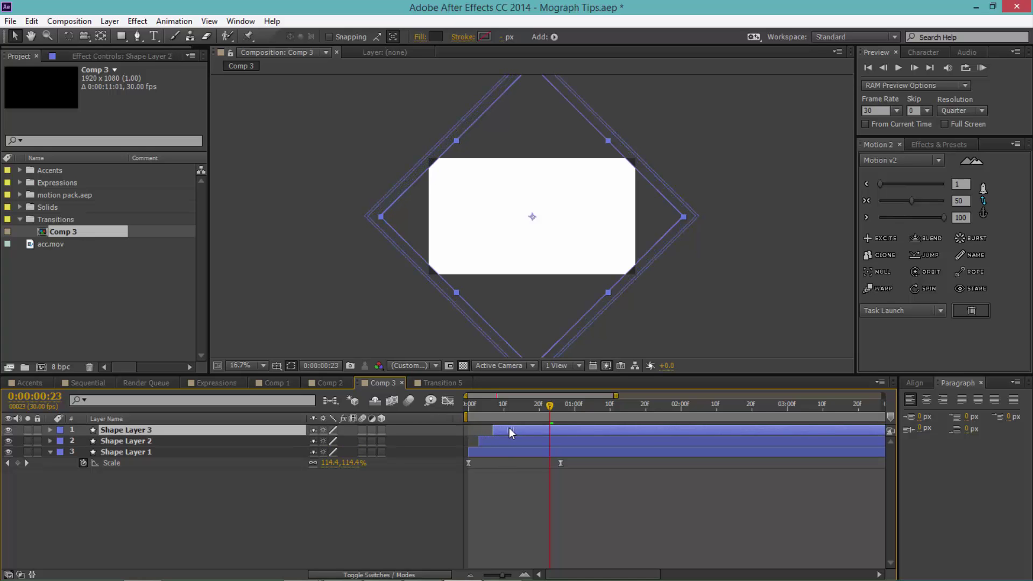
click(746, 252)
click(982, 68)
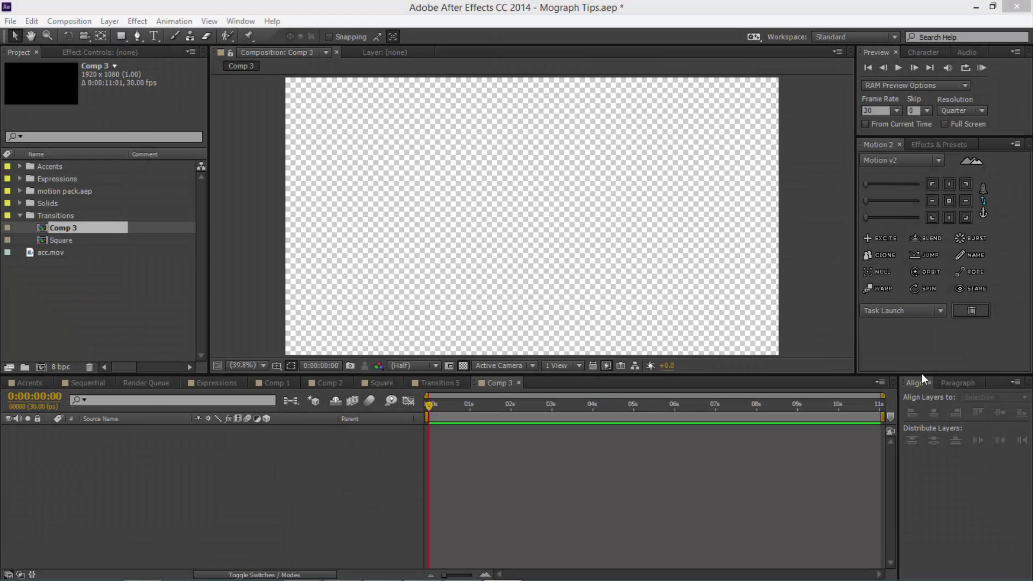
Draw a thin horizontal white rectangle about 590 by 43 px near the centre of the empty Comp 3
click(642, 45)
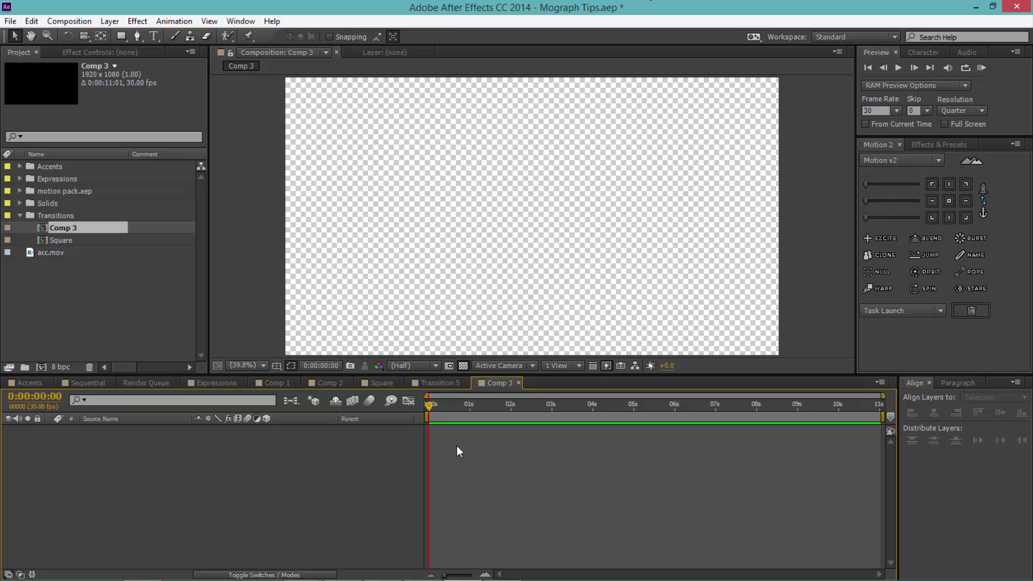
click(122, 36)
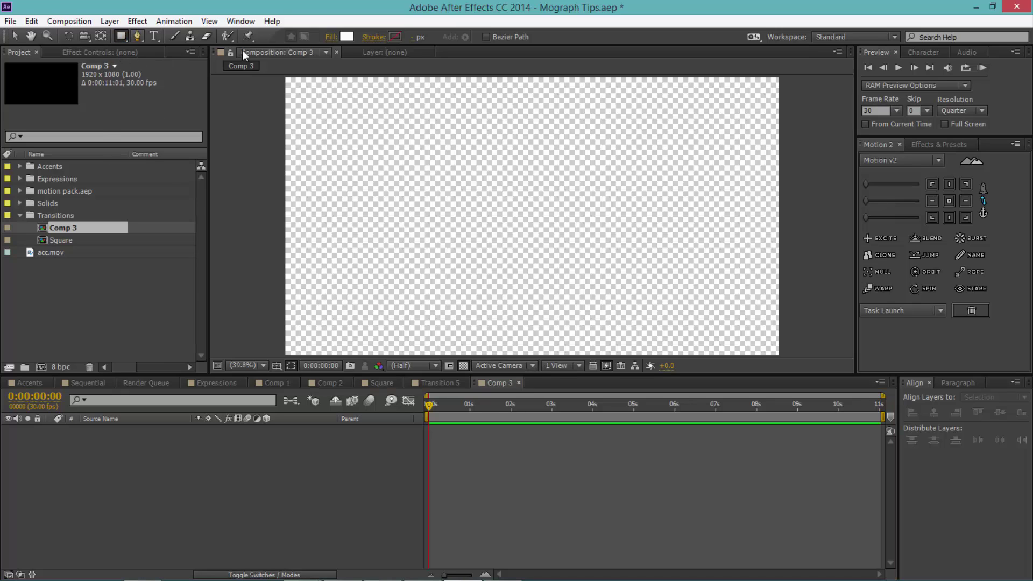
click(528, 227)
mouse_move(528, 227)
mouse_down()
mouse_move(630, 223)
mouse_move(597, 214)
mouse_up()
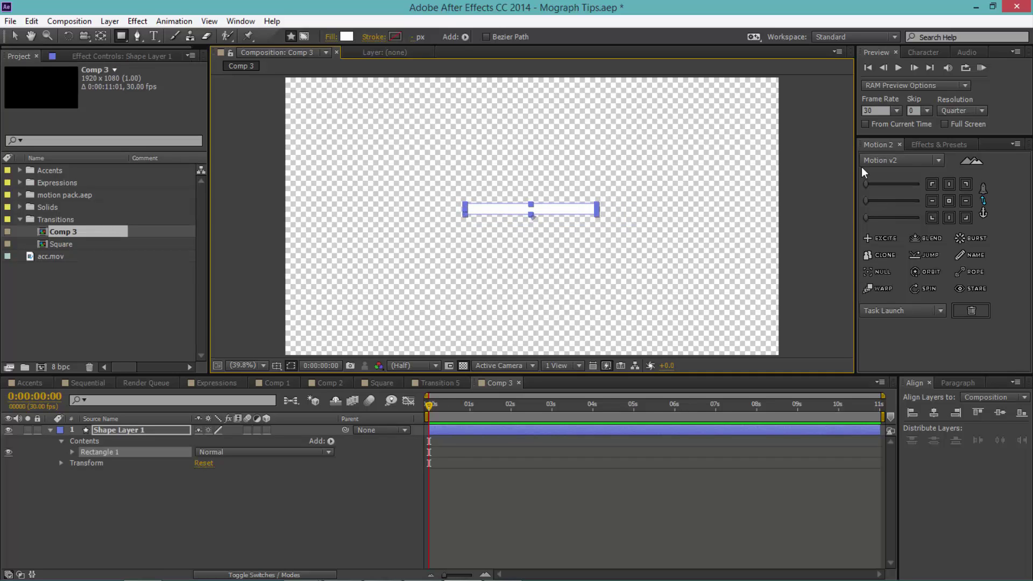
Centre the rectangle layer's anchor point and align the layer to the composition's centre horizontally and vertically
click(949, 200)
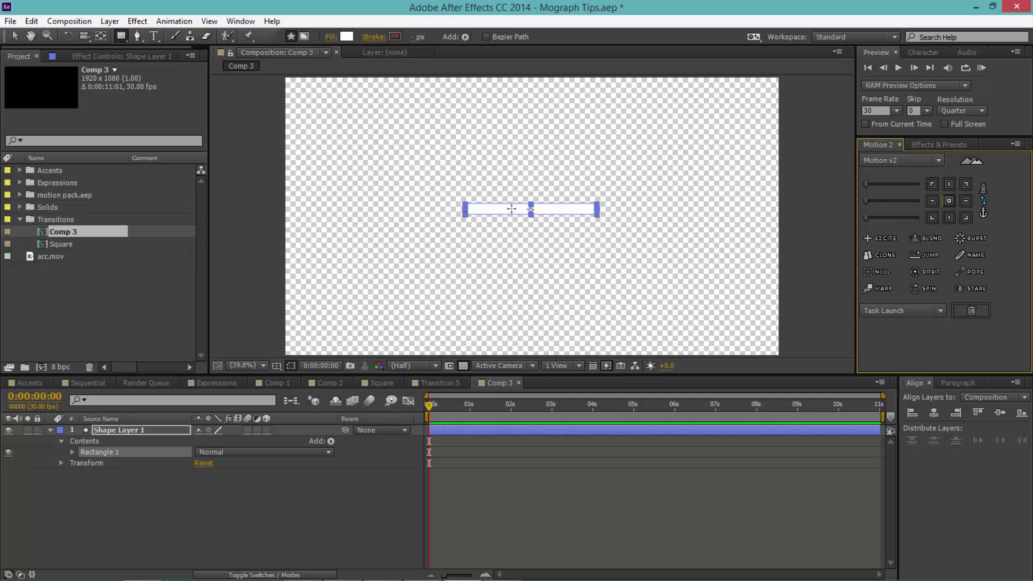
click(933, 413)
click(999, 413)
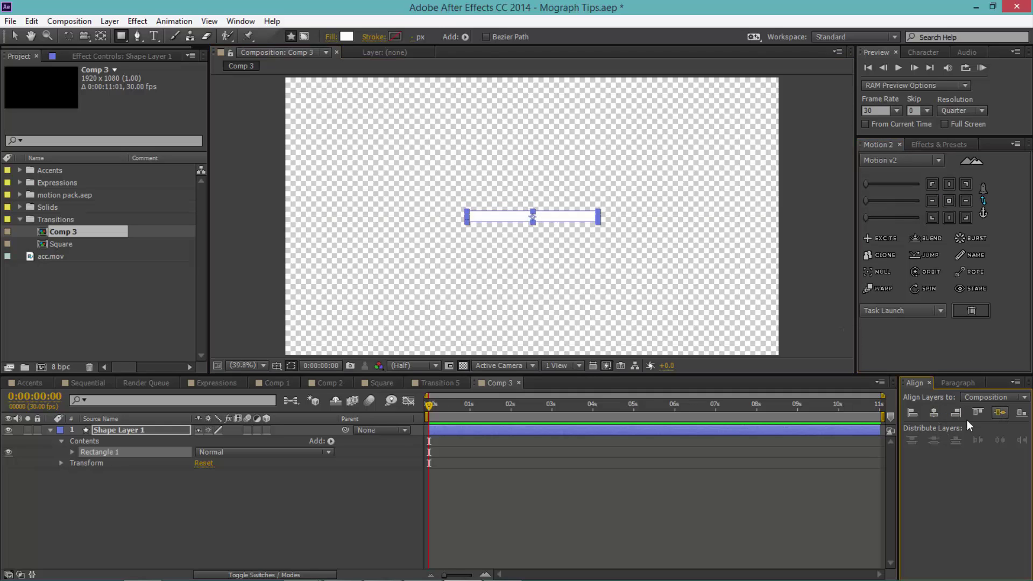
click(293, 524)
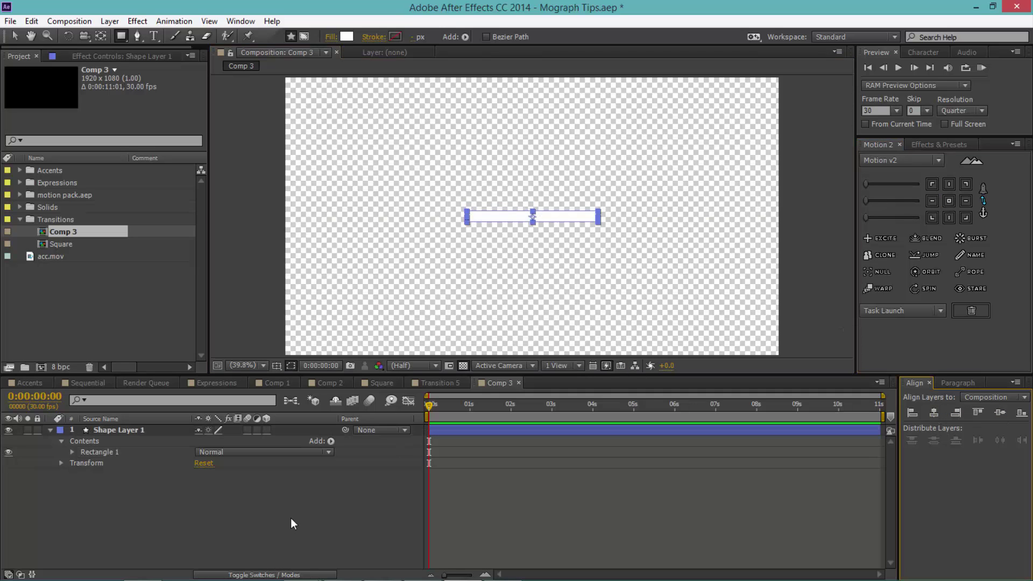
Expand Rectangle Path 1 of Shape Layer 1 and unlink the proportions of its Size
click(72, 452)
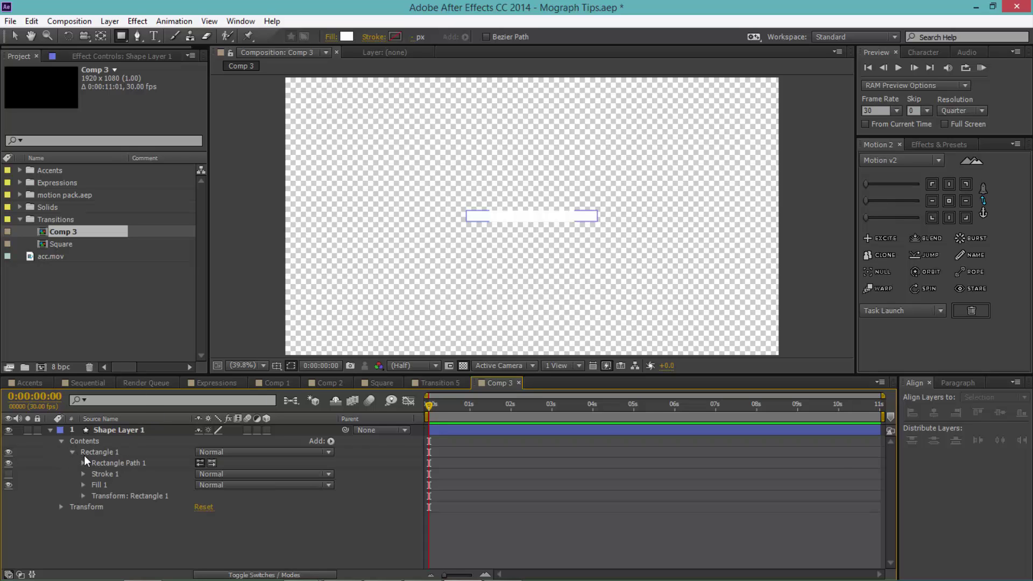
click(83, 463)
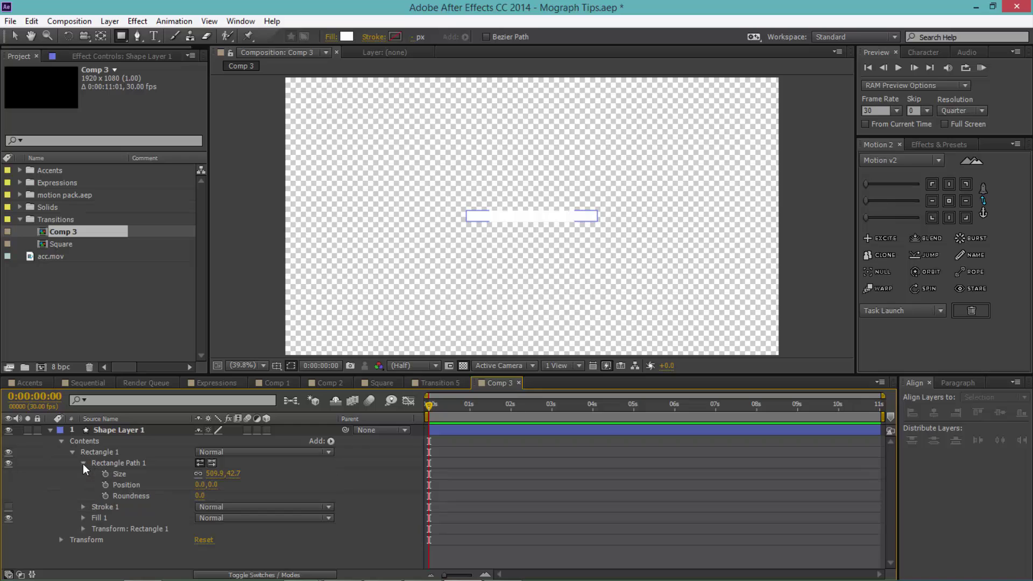
click(198, 473)
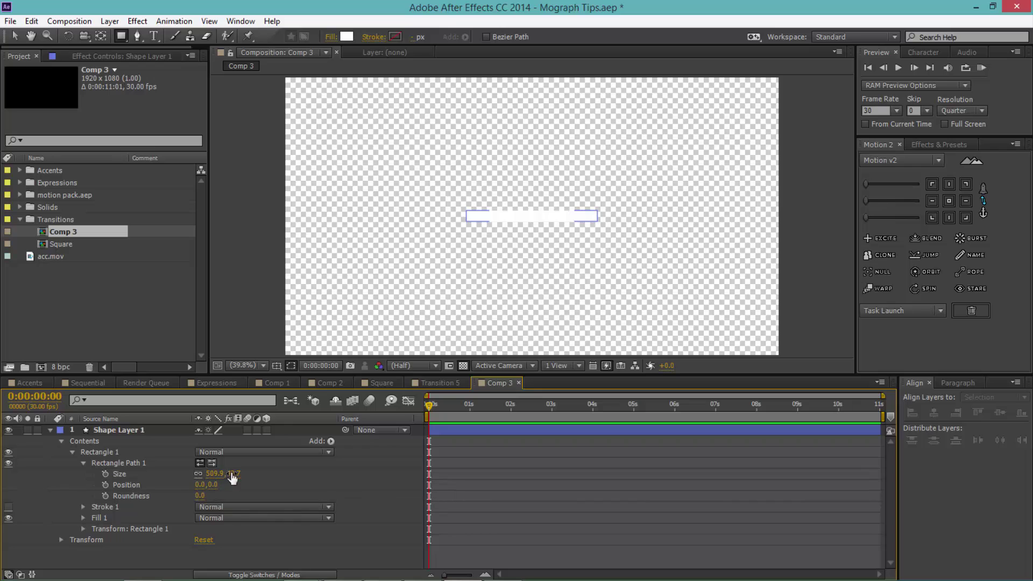
Try enlarging the rectangle's Size proportionally to 927.8 by 77.7 and by height alone, undoing each change
drag(231, 473, 253, 472)
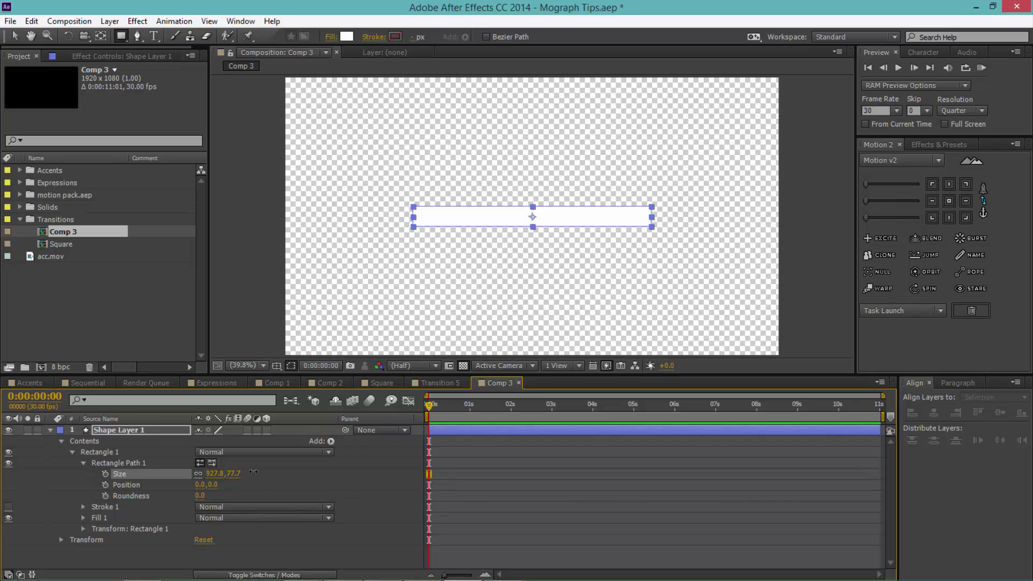
key(ctrl+z)
key(ctrl+z)
key(ctrl+z)
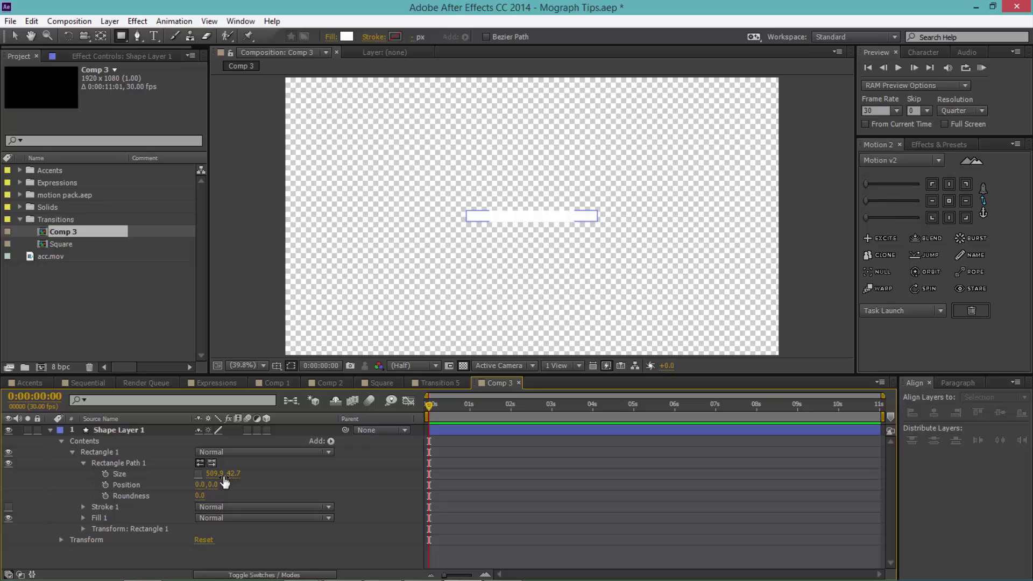
click(235, 480)
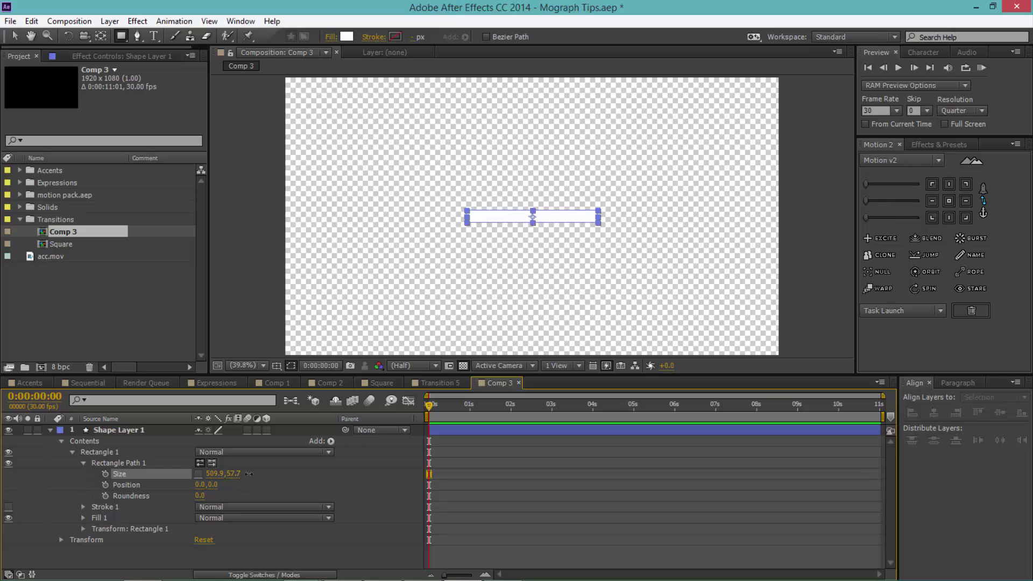
click(279, 474)
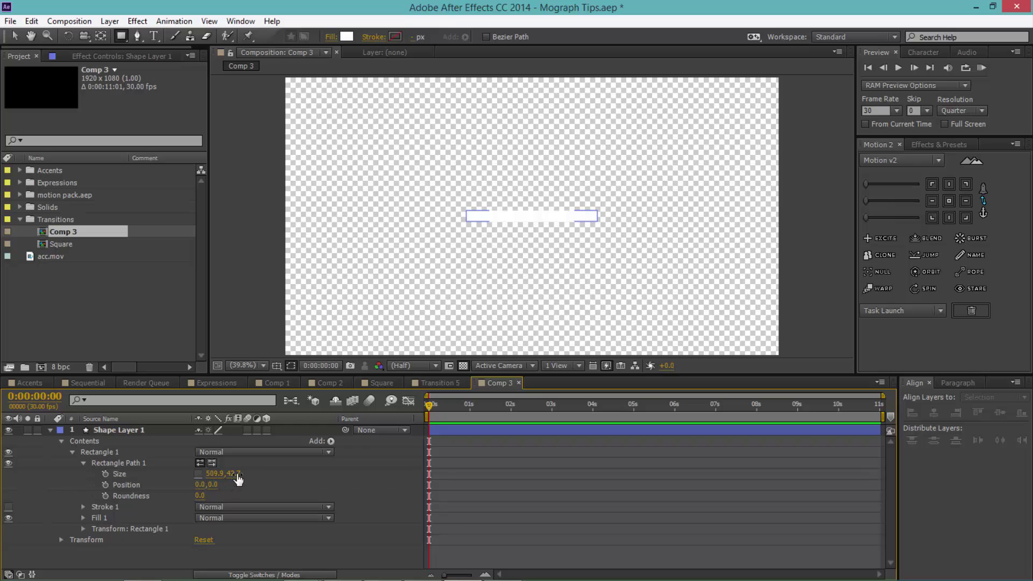
Reduce the rectangle's Size height to 25.7 and set its width to 0
drag(236, 480, 215, 480)
click(216, 476)
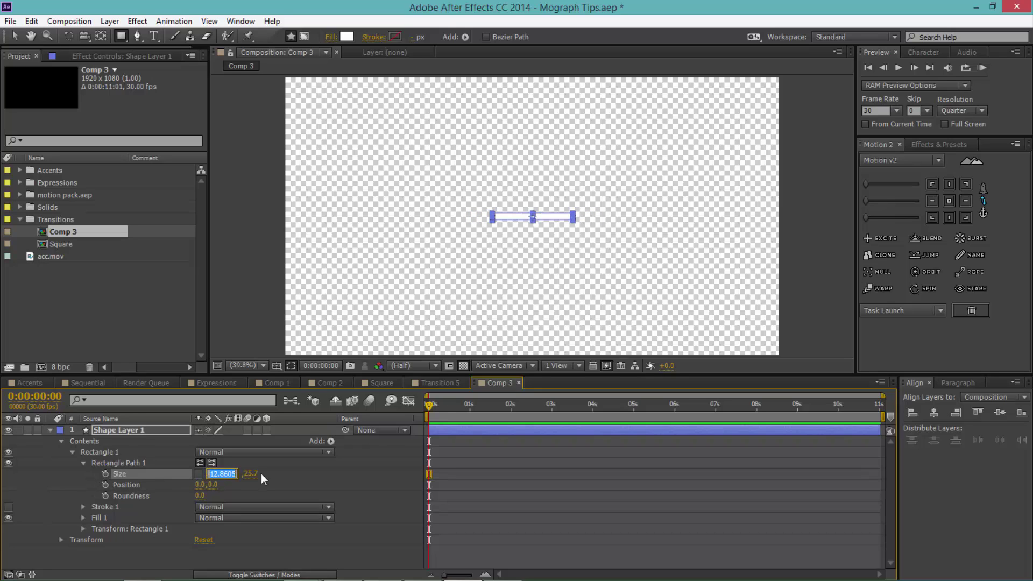
text(0)
click(262, 488)
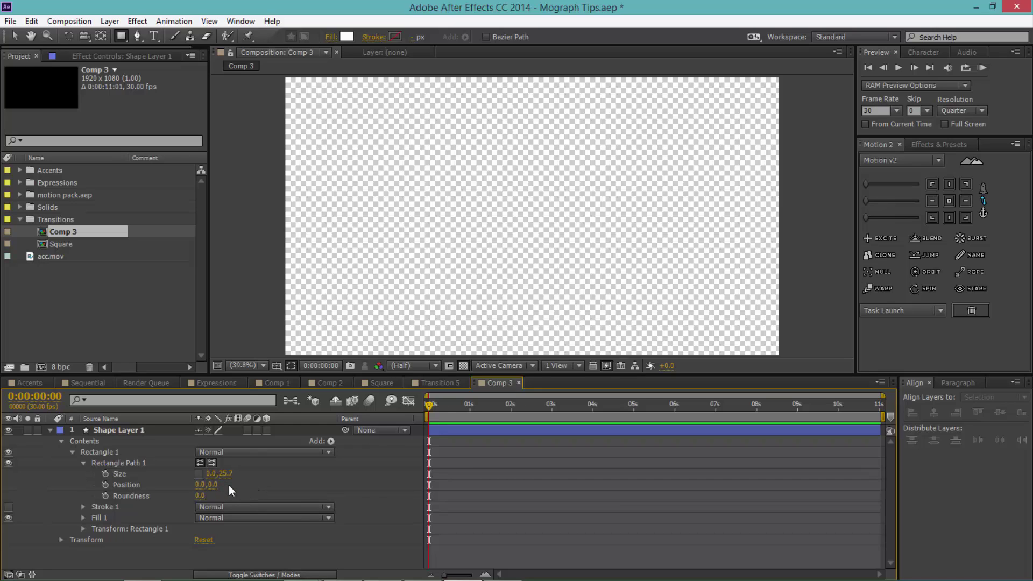
Keyframe the rectangle's Size from zero width at the start of the composition to a width of 496.0 at 0:00:00:18
click(106, 474)
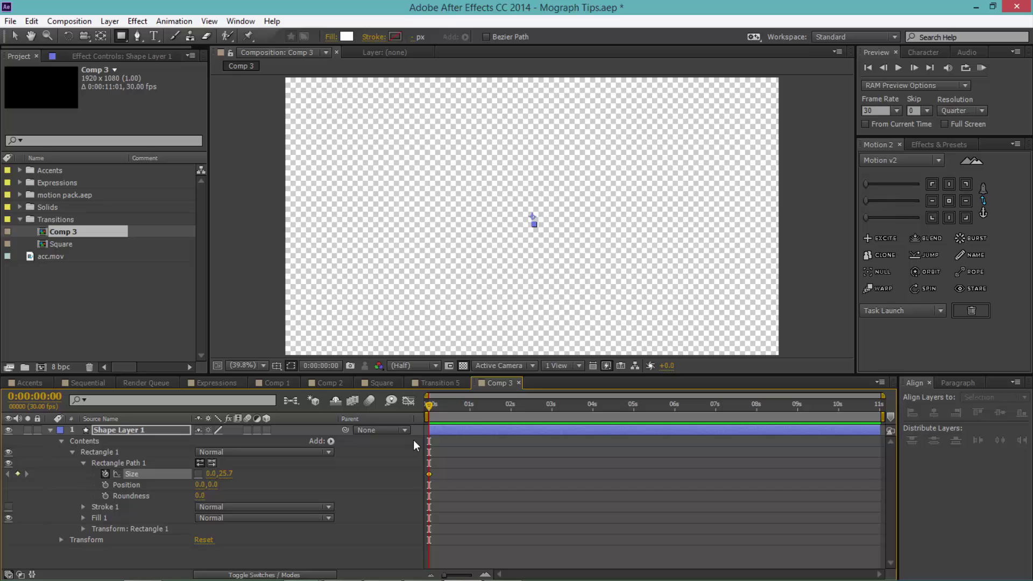
click(452, 411)
drag(214, 474, 546, 488)
click(355, 495)
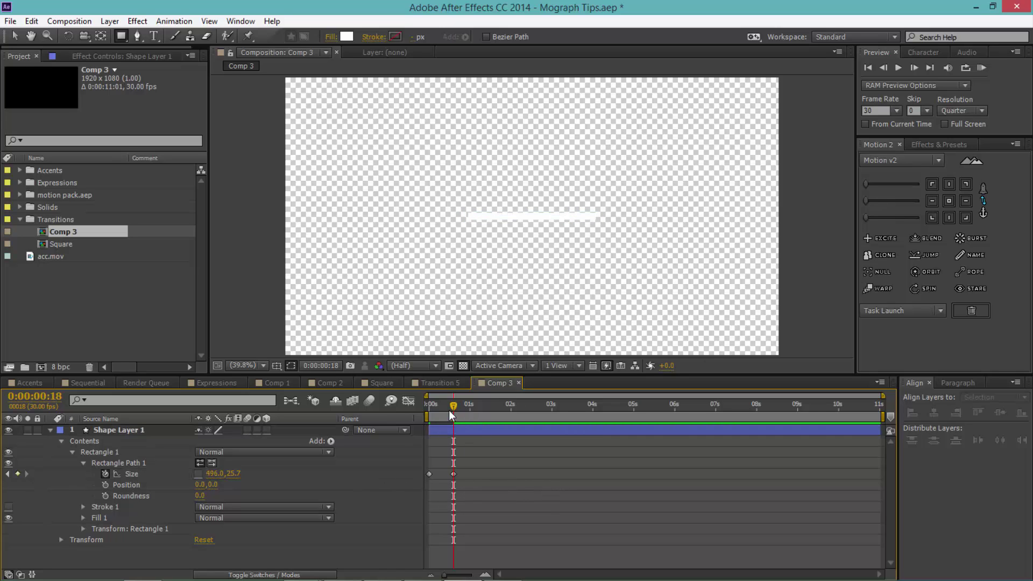
Play the rectangle's growing-width animation from the start of the composition
drag(449, 410, 399, 410)
key(space)
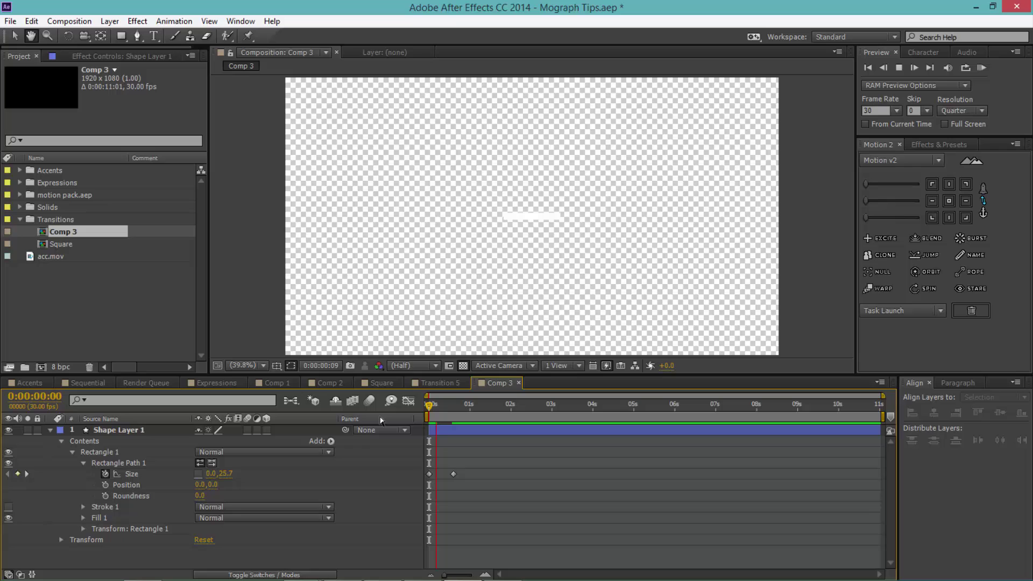
key(space)
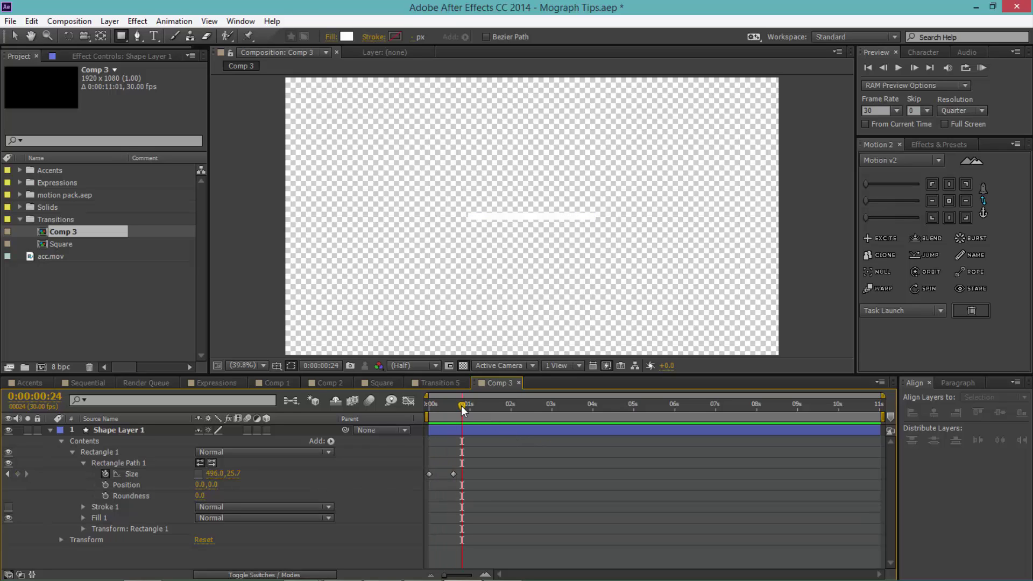
Keyframe Shape Layer 1's Rotation from 0° at 0:00:00:18 to 90° at 0:00:01:03
mouse_move(461, 406)
mouse_down()
mouse_move(477, 405)
mouse_move(454, 409)
mouse_up()
key(Page_Up)
click(169, 428)
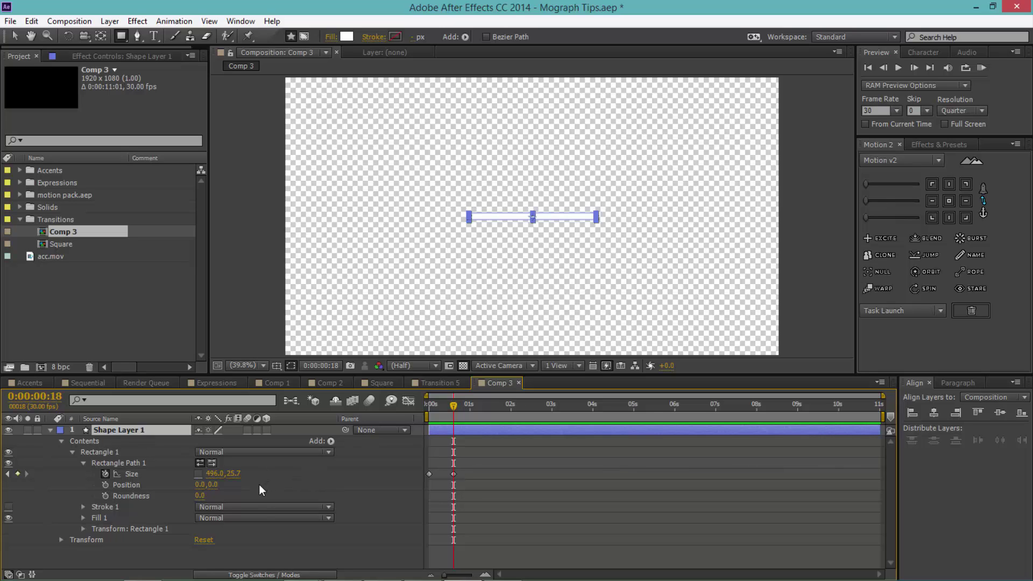
key(u)
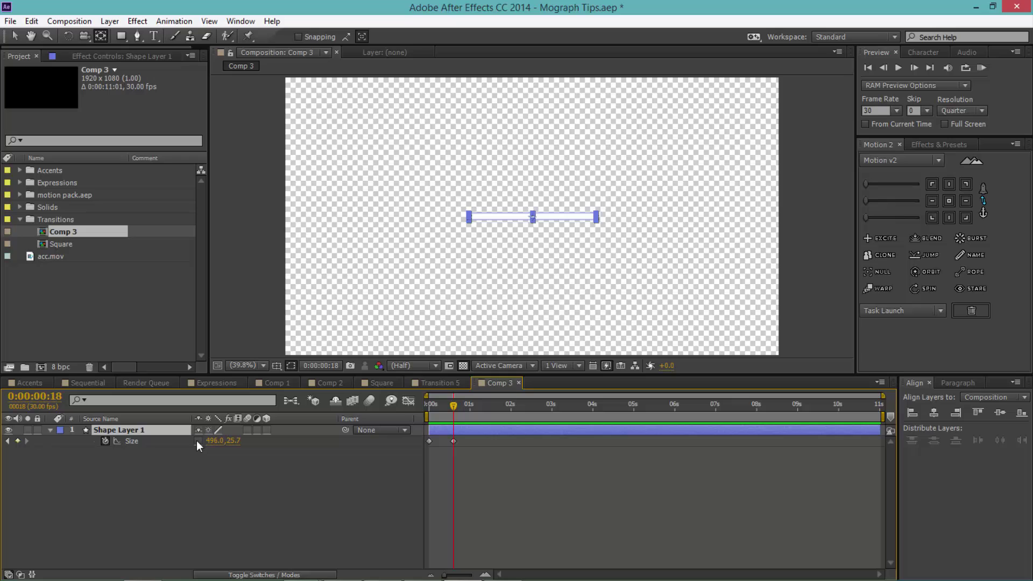
key(shift+r)
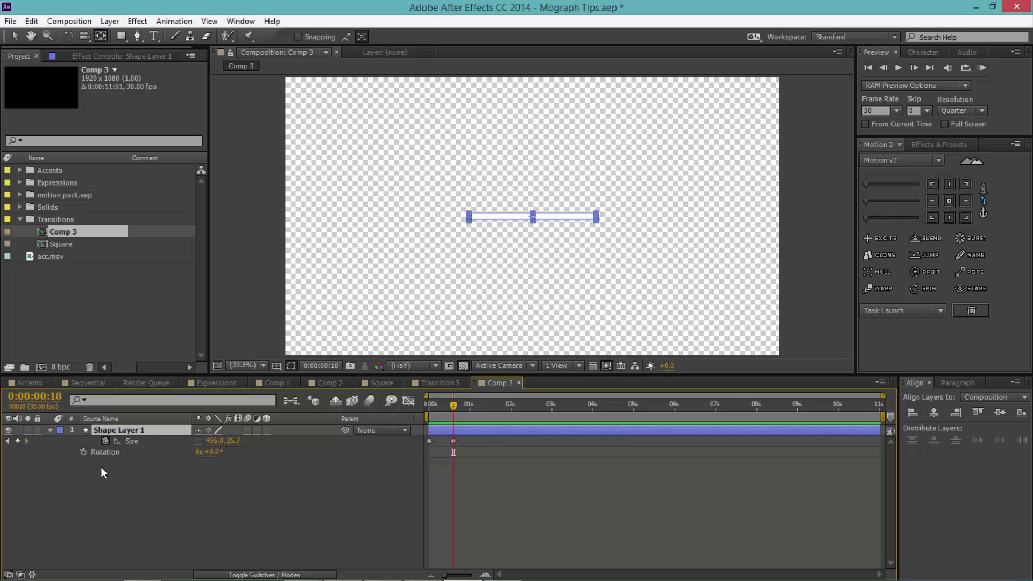
click(84, 452)
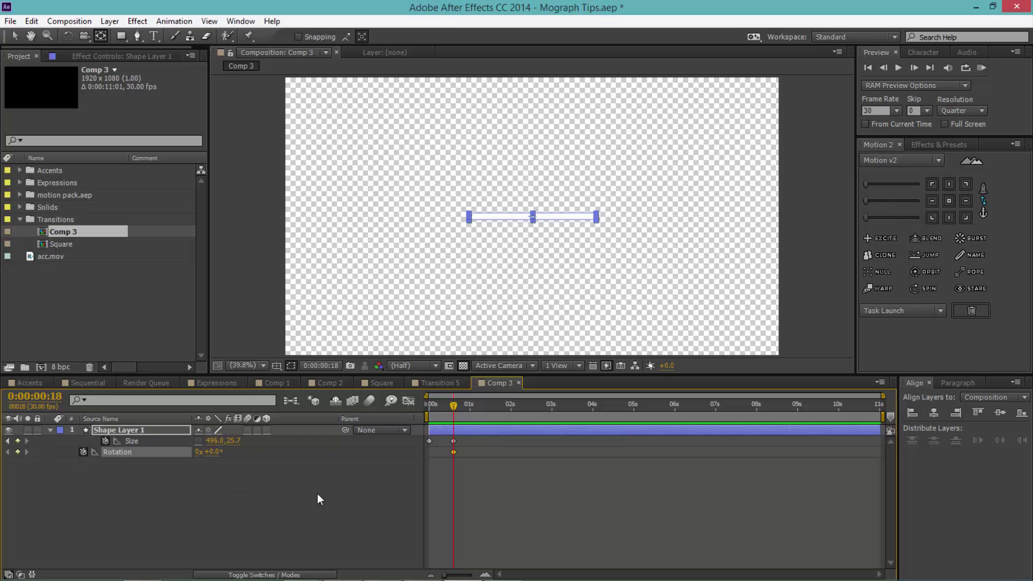
drag(457, 405, 474, 409)
click(199, 495)
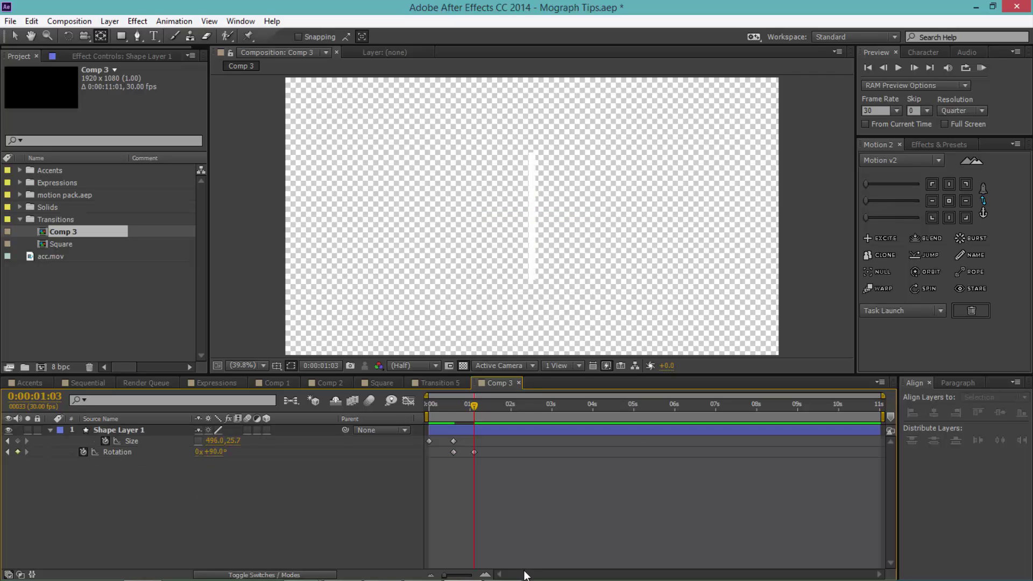
Try keyframing the rectangle's Size height to 79.7 at 0:00:01:03, and undo the change
click(133, 442)
click(232, 440)
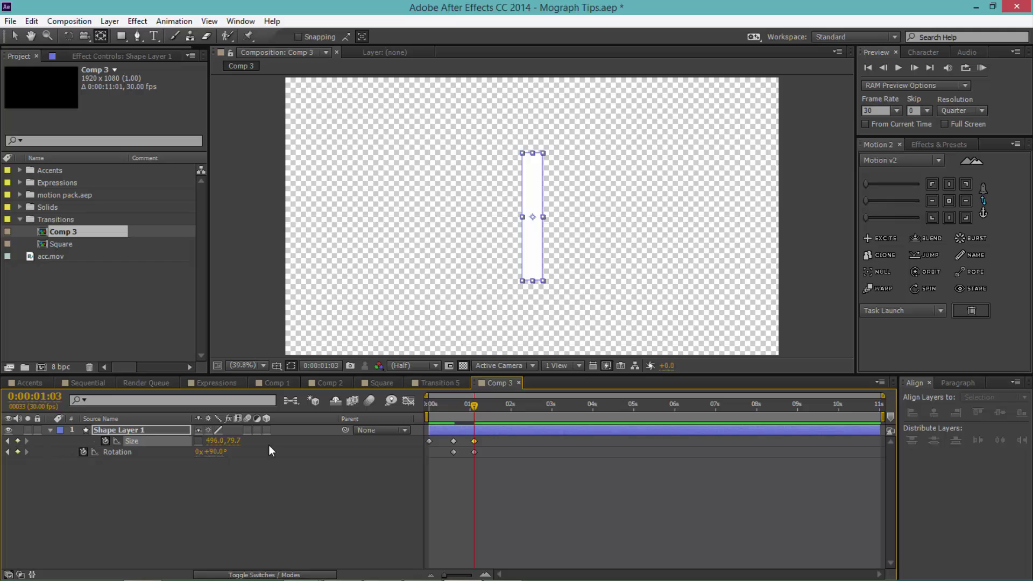
click(216, 448)
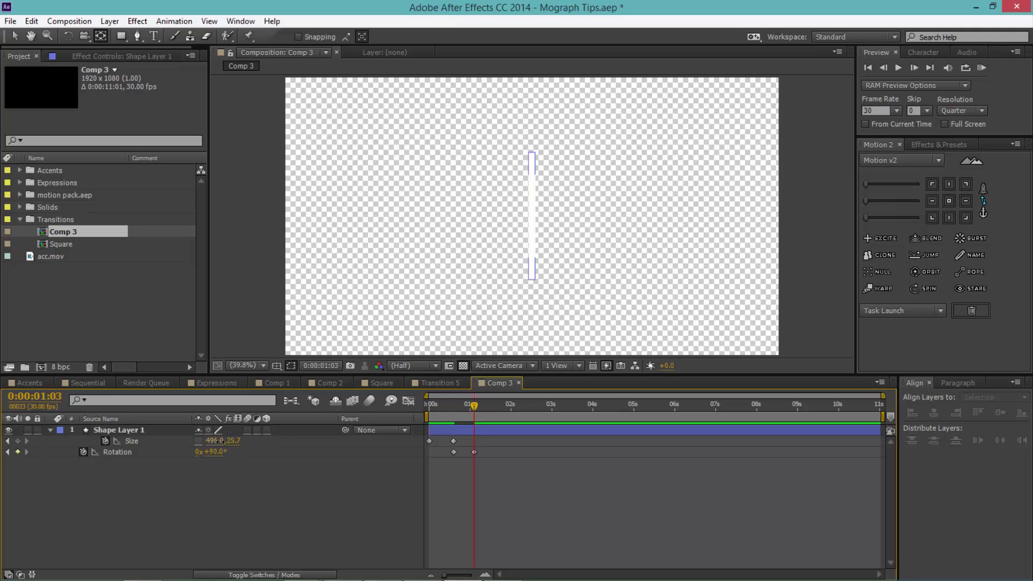
Keyframe the rectangle's Size width to 751.0 at 0:00:01:03
drag(216, 447, 422, 405)
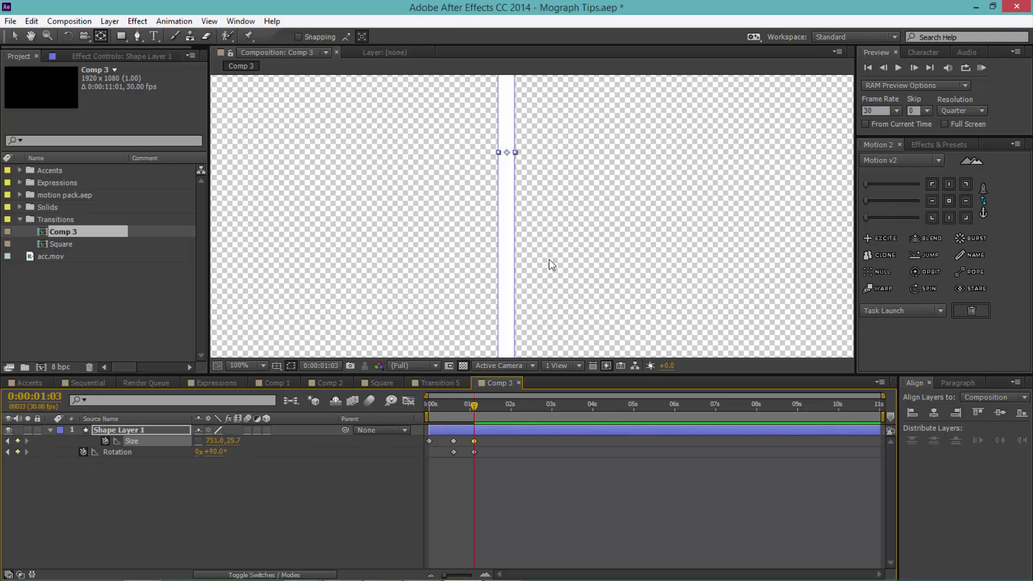
scroll(548, 260, up, 3)
click(253, 365)
click(272, 146)
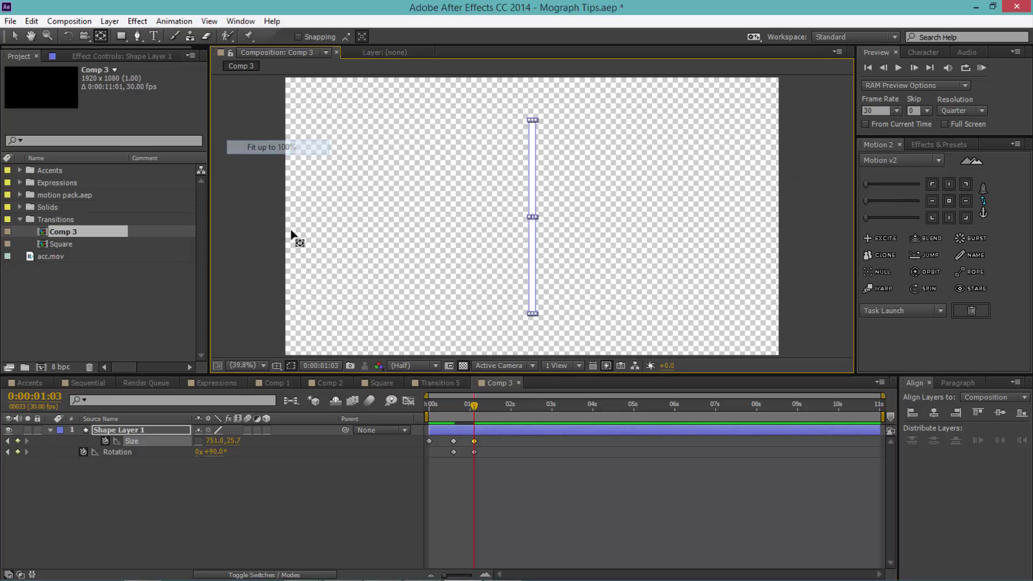
Set the rectangle's Size width to 1084.0 at 0:00:01:03 so the vertical bar spans the full frame height
drag(208, 445, 441, 473)
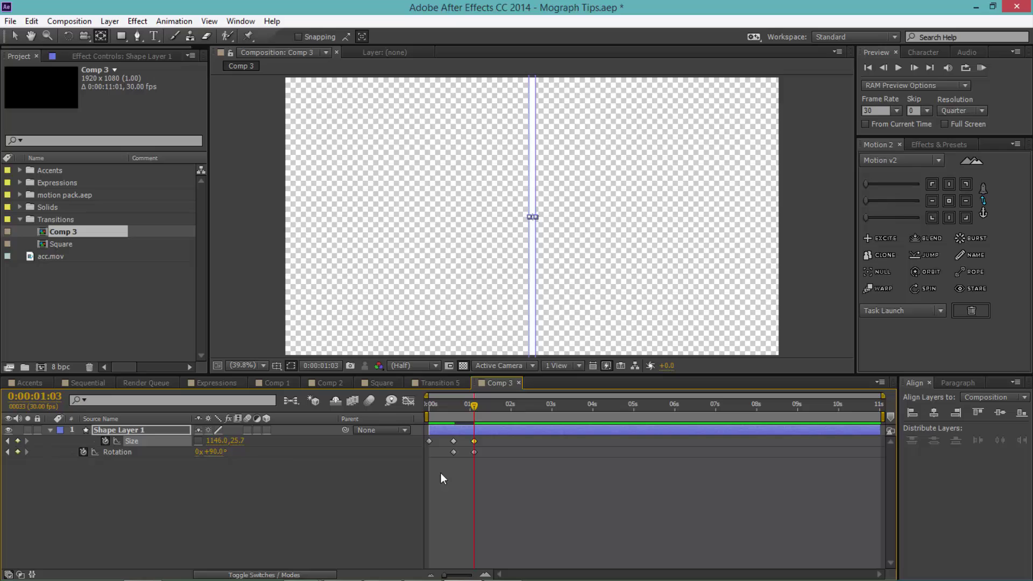
drag(204, 440, 188, 445)
click(411, 504)
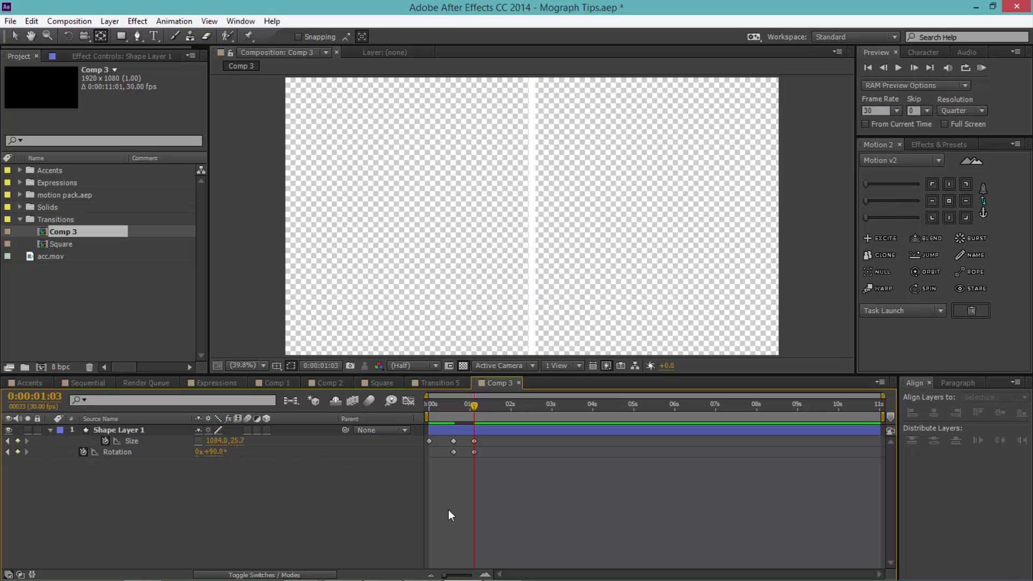
Play the animation from 0:00:00:10 to check how the bar grows and rotates
drag(456, 409, 443, 414)
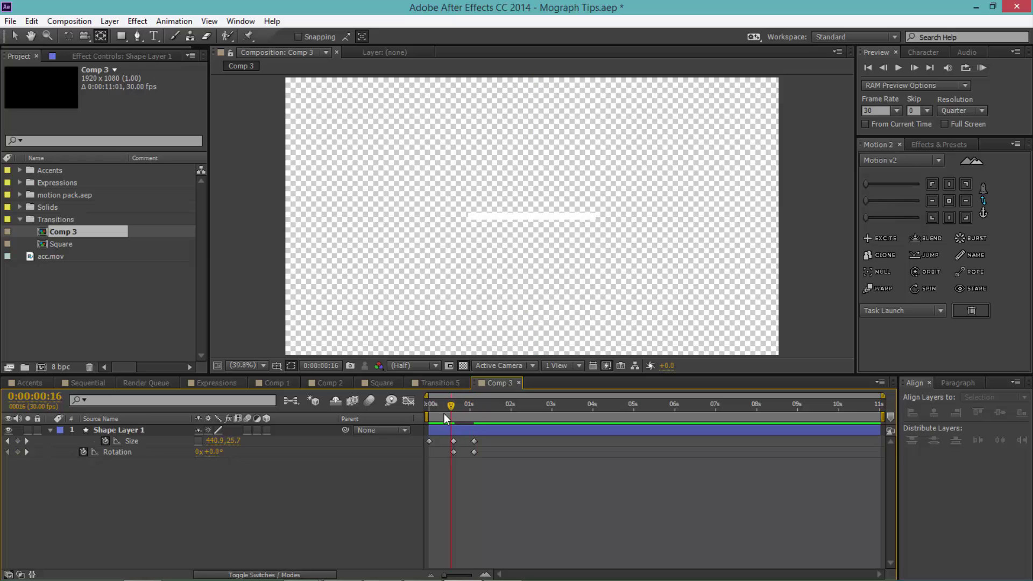
key(space)
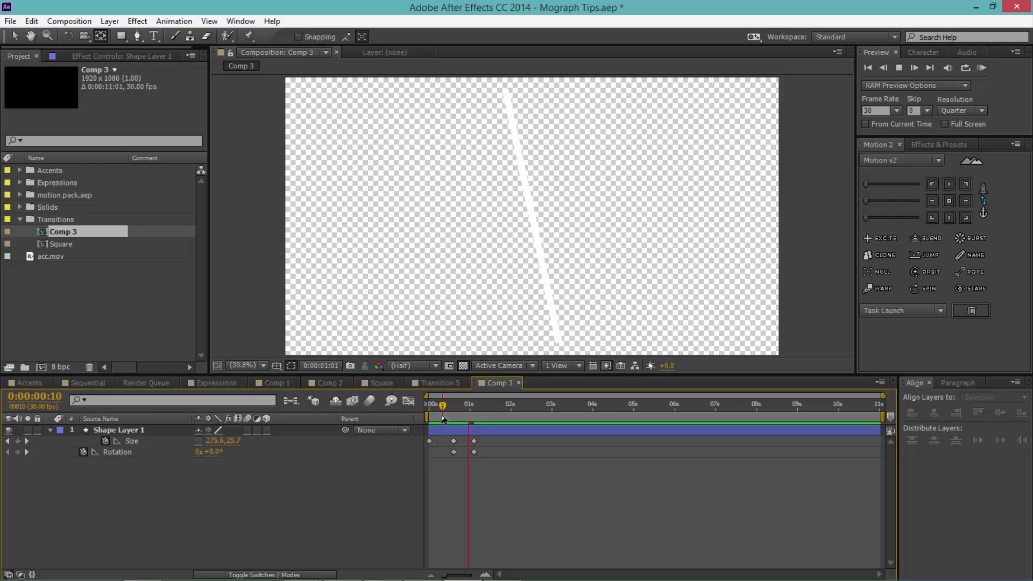
click(522, 426)
Keyframe the rectangle's Size height to 1927.7 at 0:00:01:20 so the shape fills the whole frame
drag(487, 406, 495, 409)
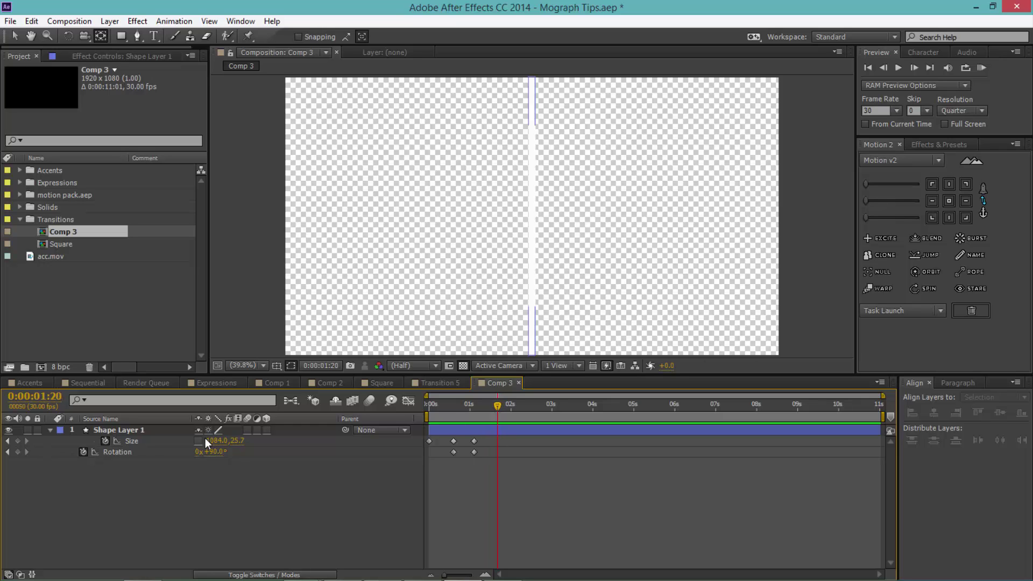
drag(238, 448, 587, 432)
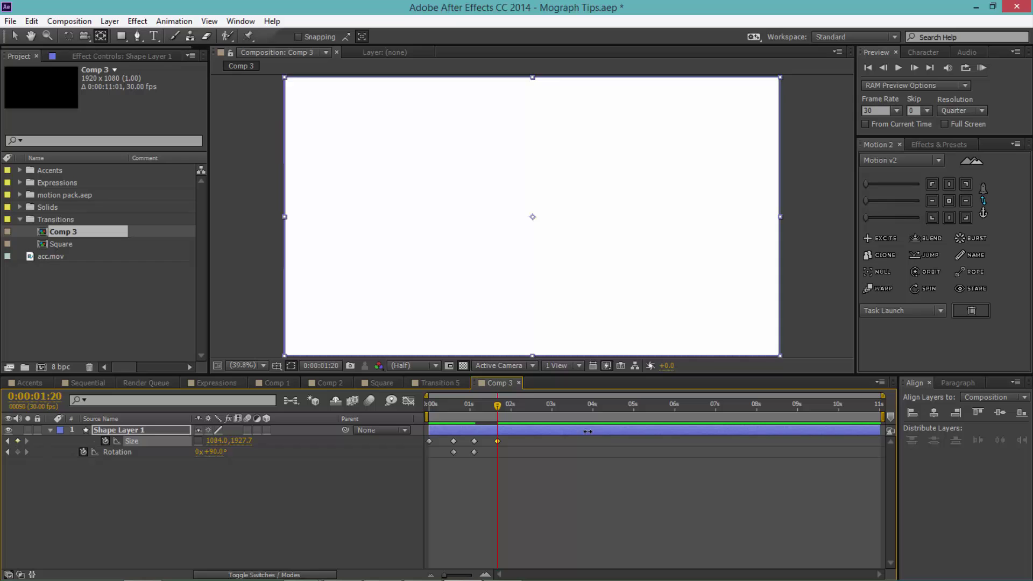
click(361, 509)
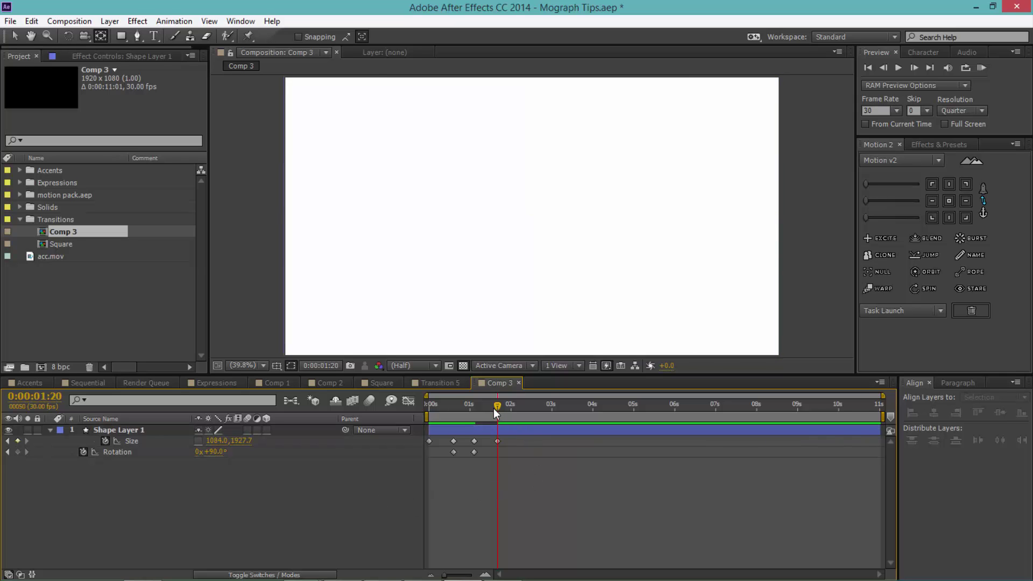
Scrub back through the timeline and play a RAM preview of the bar widening to fill the frame
drag(492, 409, 450, 422)
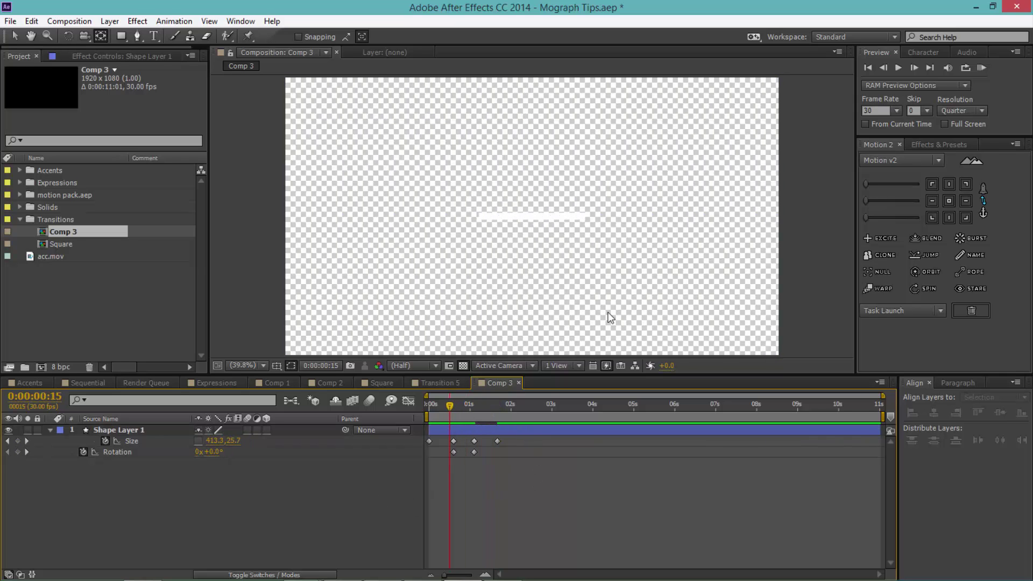
click(982, 69)
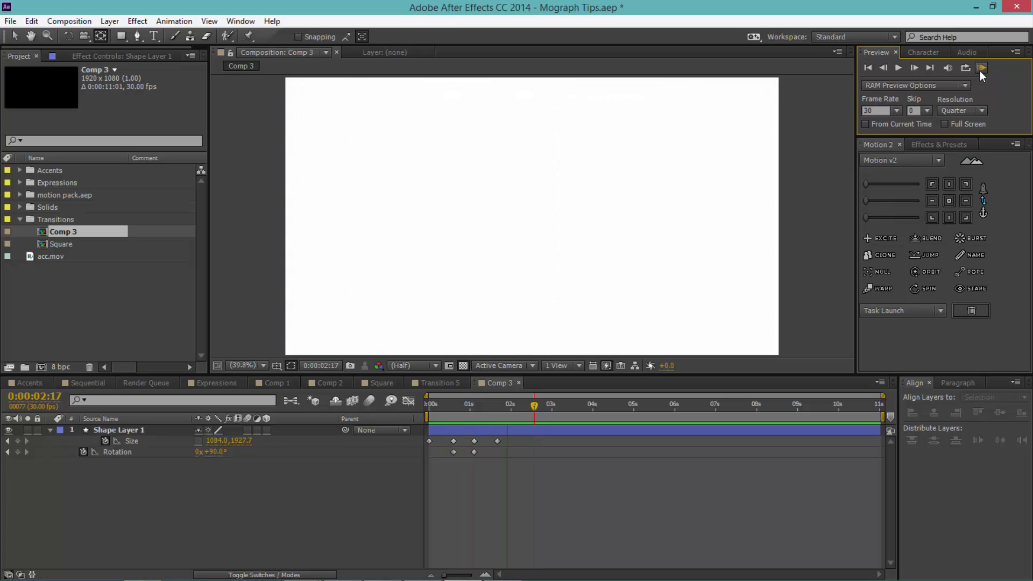
click(583, 460)
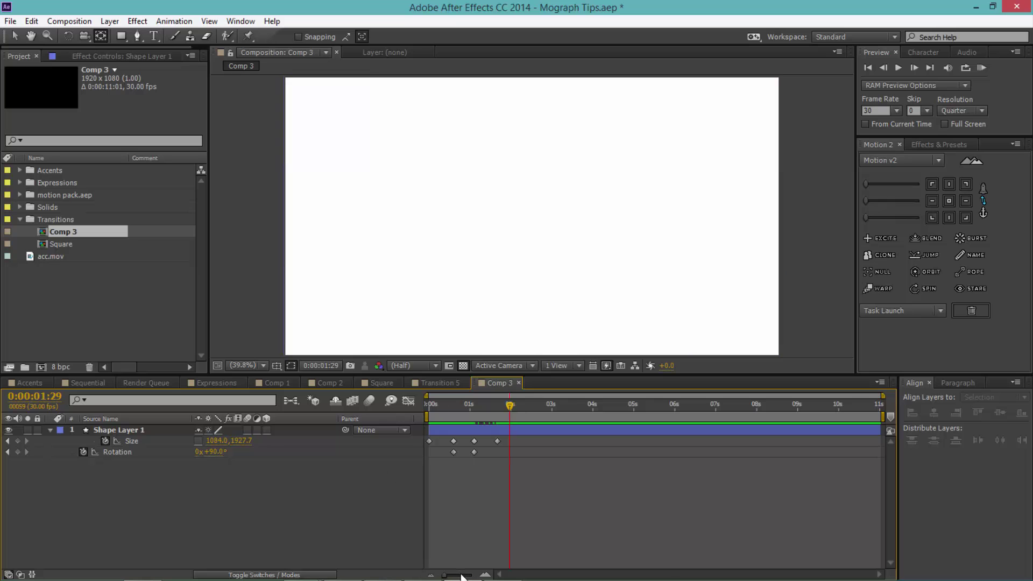
Apply Easy Ease to the first two Size keyframes, at 0:00:00:00 and 0:00:00:18
drag(461, 577, 466, 578)
drag(560, 577, 544, 576)
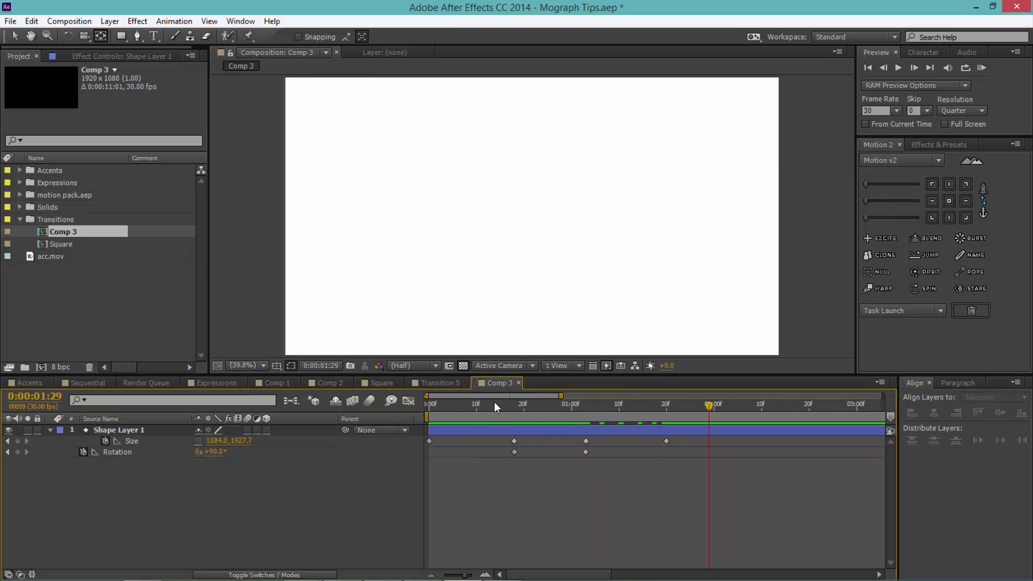
drag(477, 405, 511, 425)
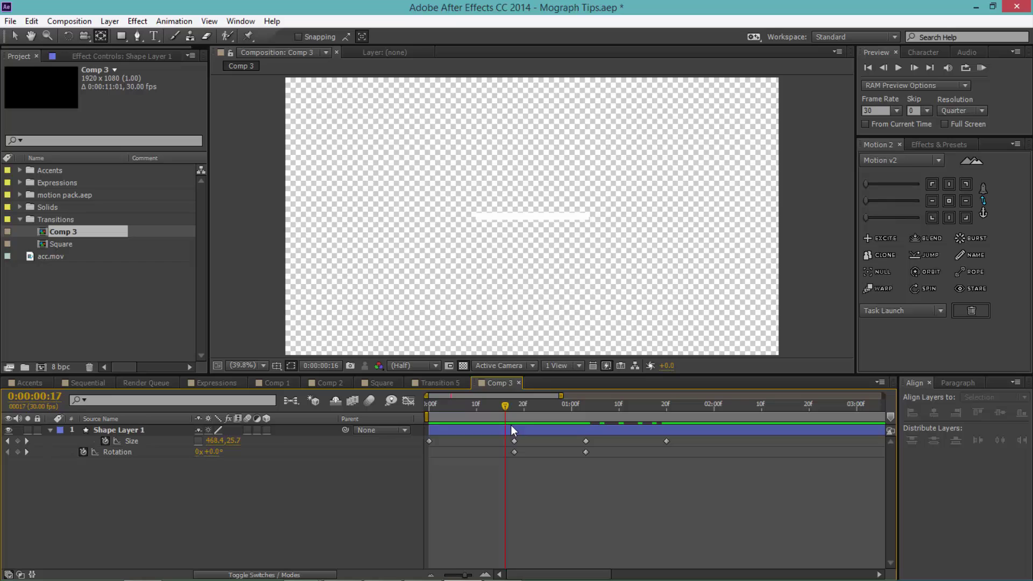
click(386, 441)
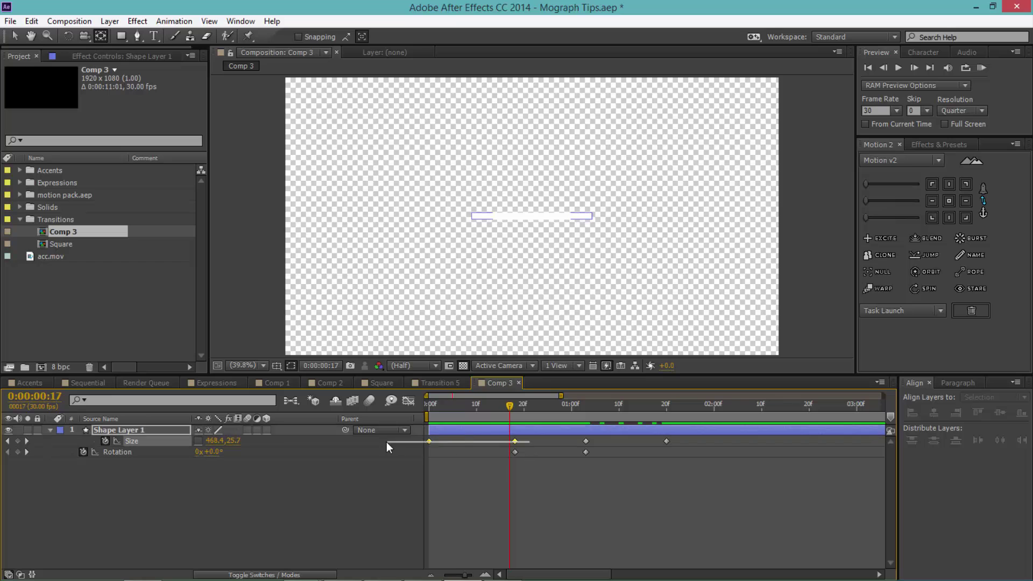
right_click(515, 441)
mouse_move(538, 431)
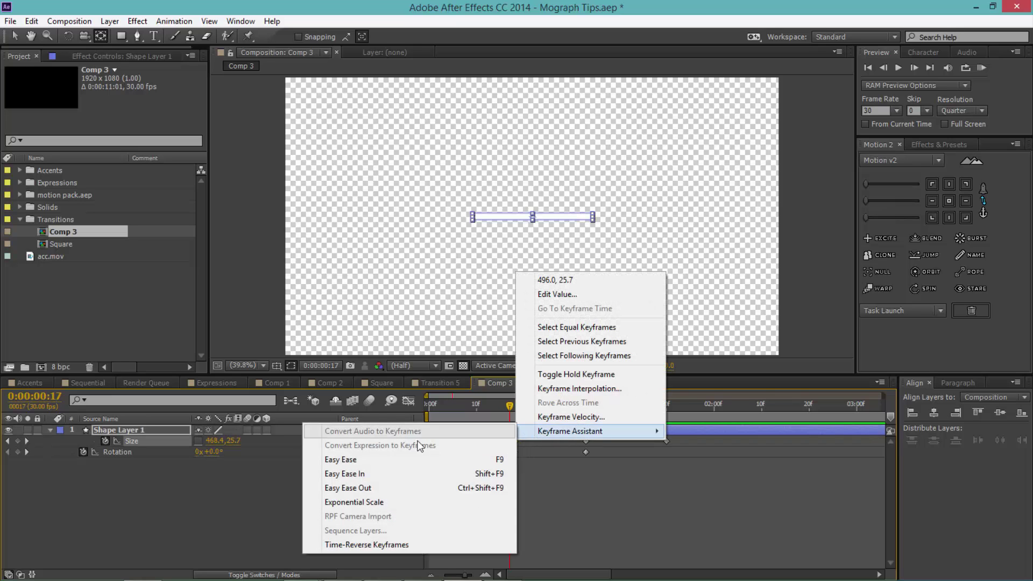
click(392, 460)
Reshape the Size speed graph between 0:00:00:00 and 0:00:00:18 by extending both easing handles to the segment's middle, giving a sharp central peak
click(409, 401)
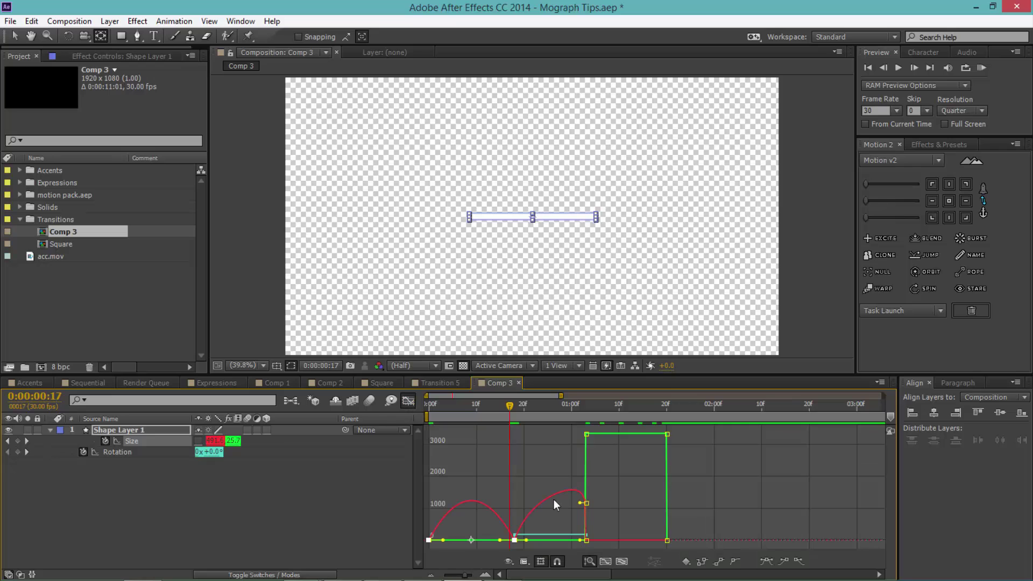
click(600, 565)
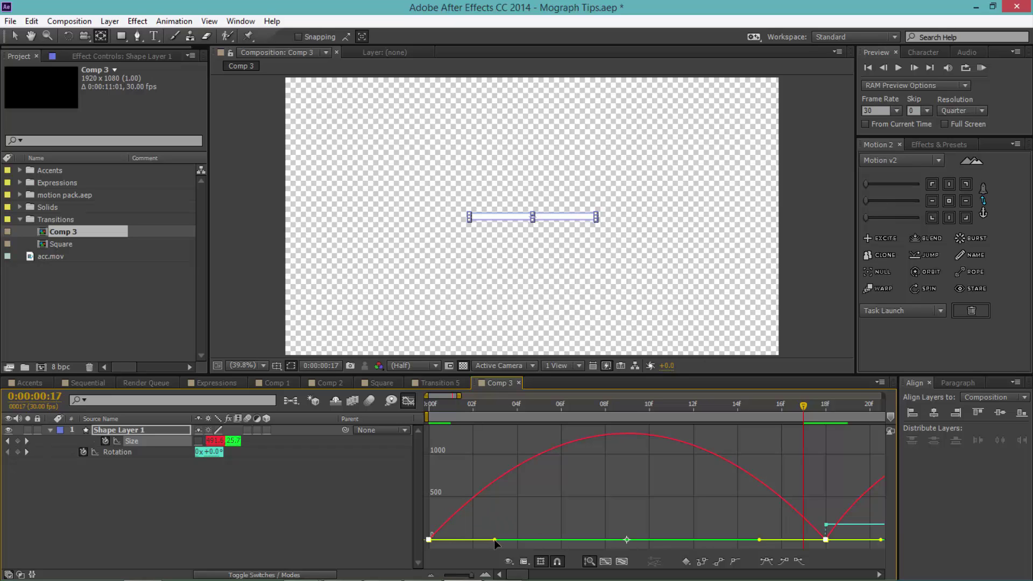
drag(455, 546, 350, 521)
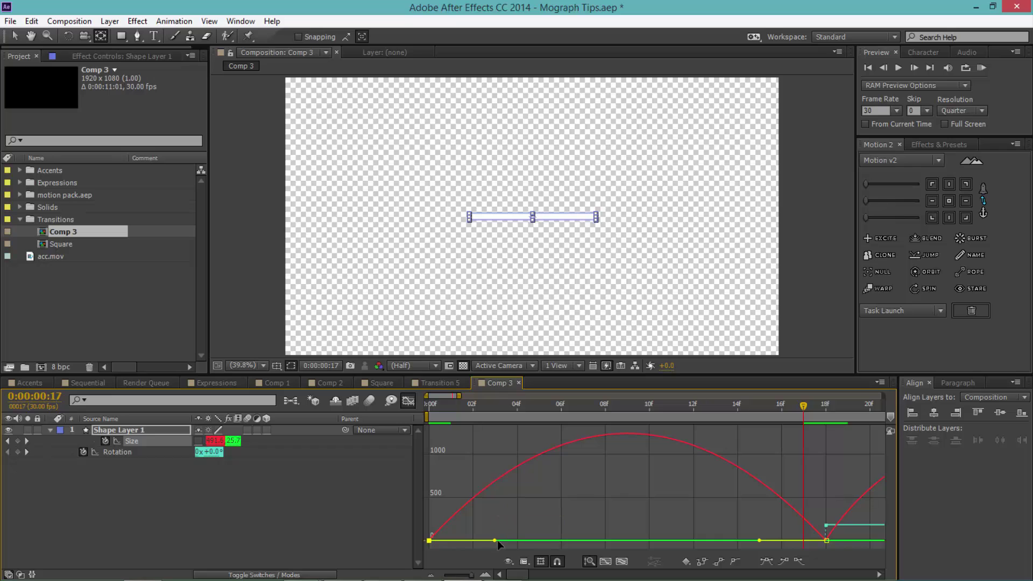
drag(498, 541, 658, 542)
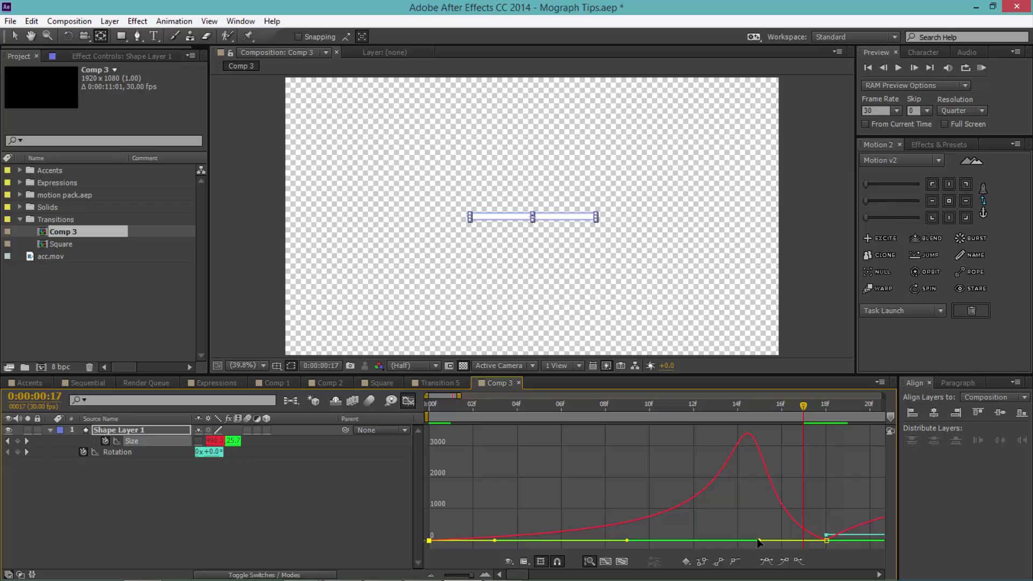
drag(758, 541, 627, 541)
click(410, 403)
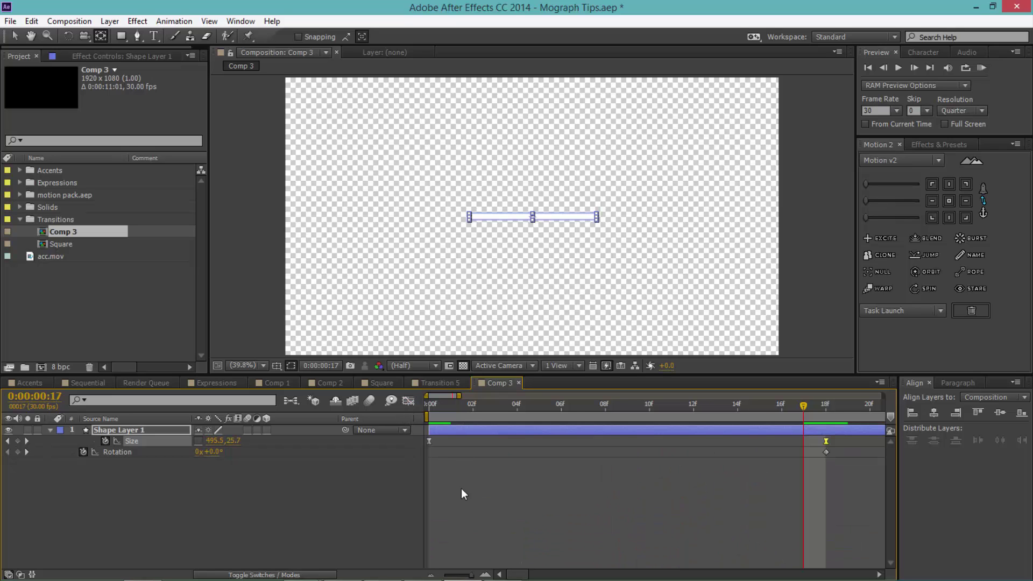
Play a RAM preview of the eased animation and move the current time to 0:00:00:23
drag(460, 574, 457, 575)
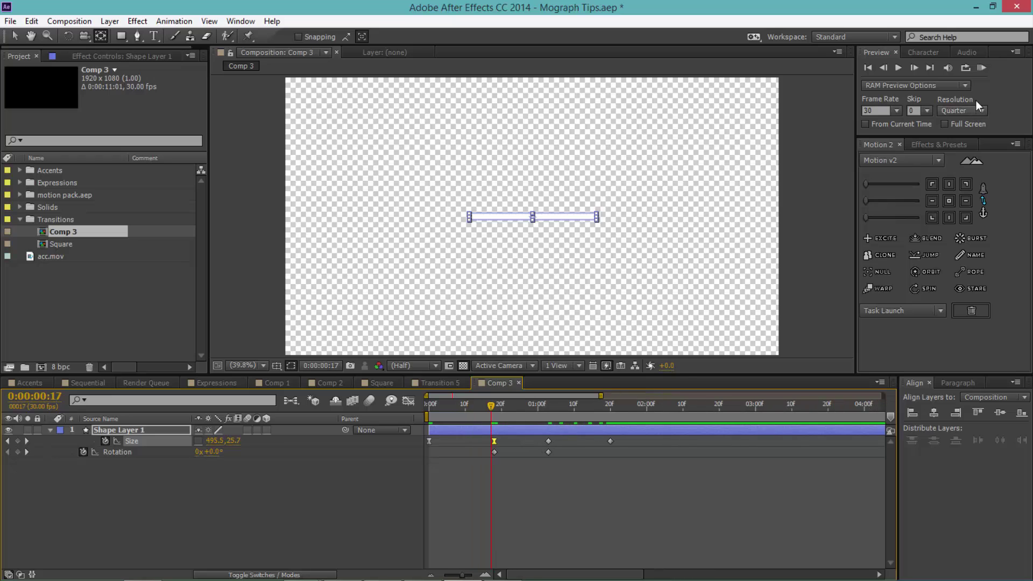
click(981, 67)
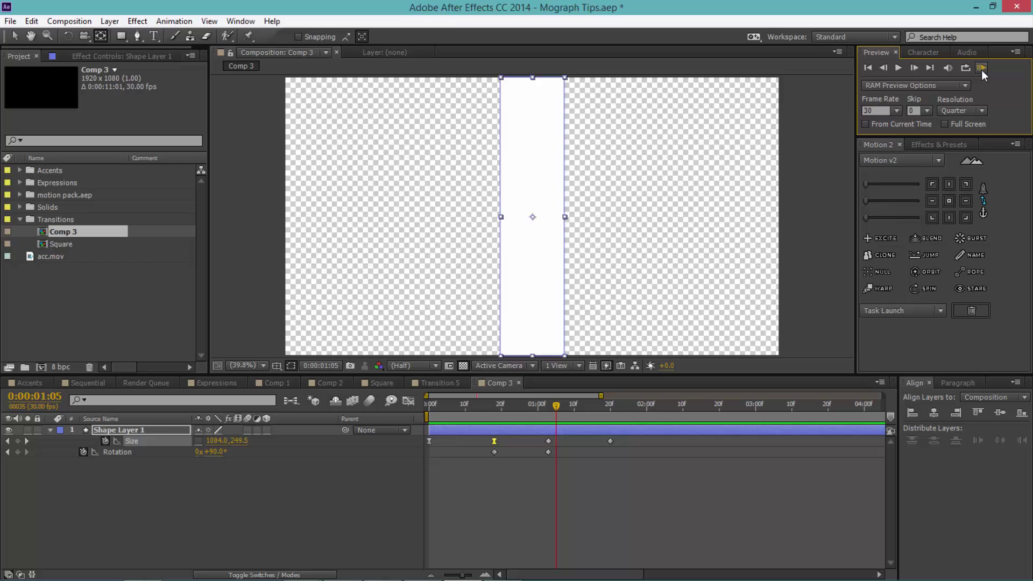
drag(601, 396, 499, 396)
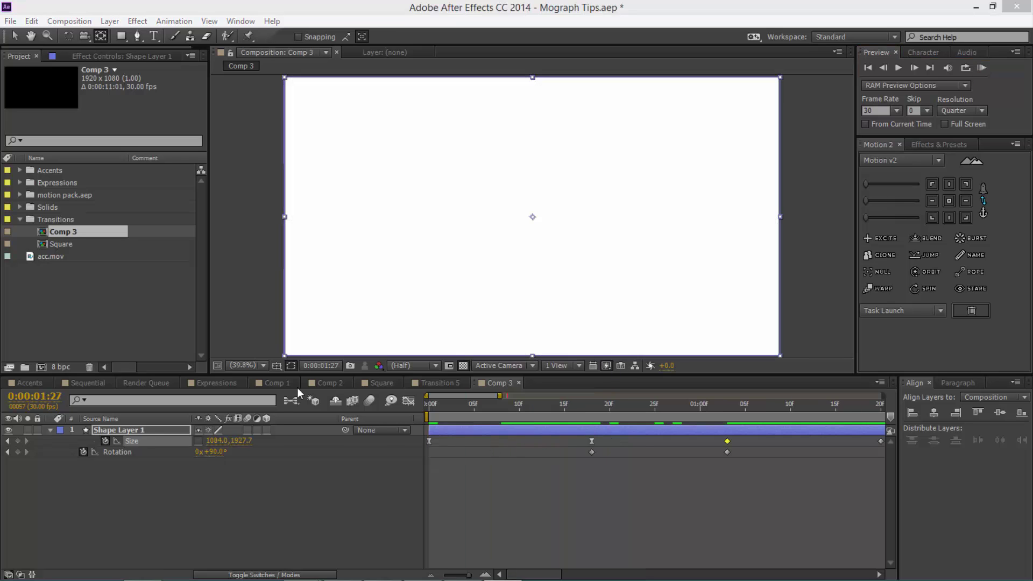
drag(596, 410, 638, 409)
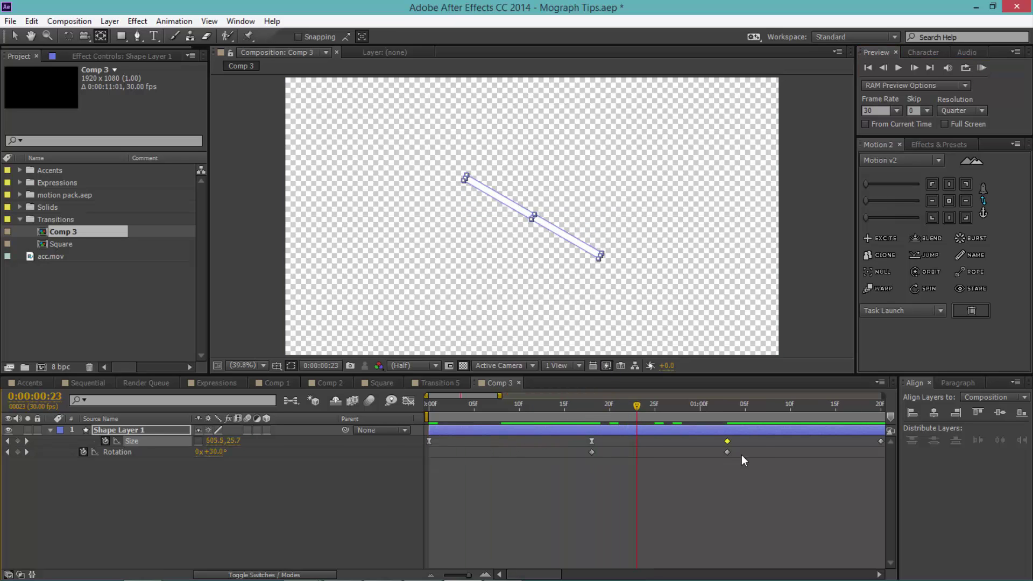
Apply Easy Ease to the Size keyframe at 0:00:01:03
click(733, 450)
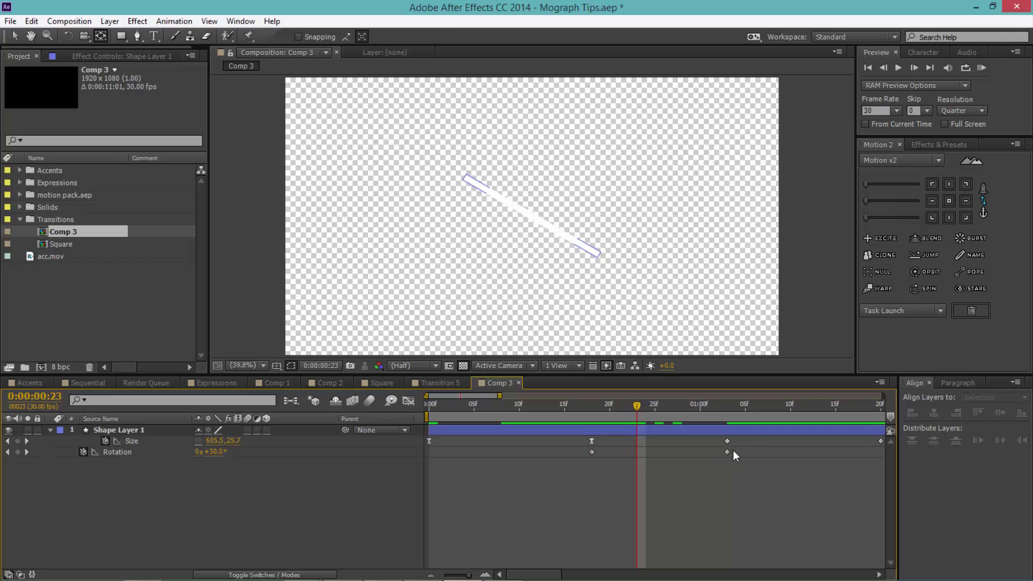
right_click(728, 441)
mouse_move(748, 433)
click(577, 459)
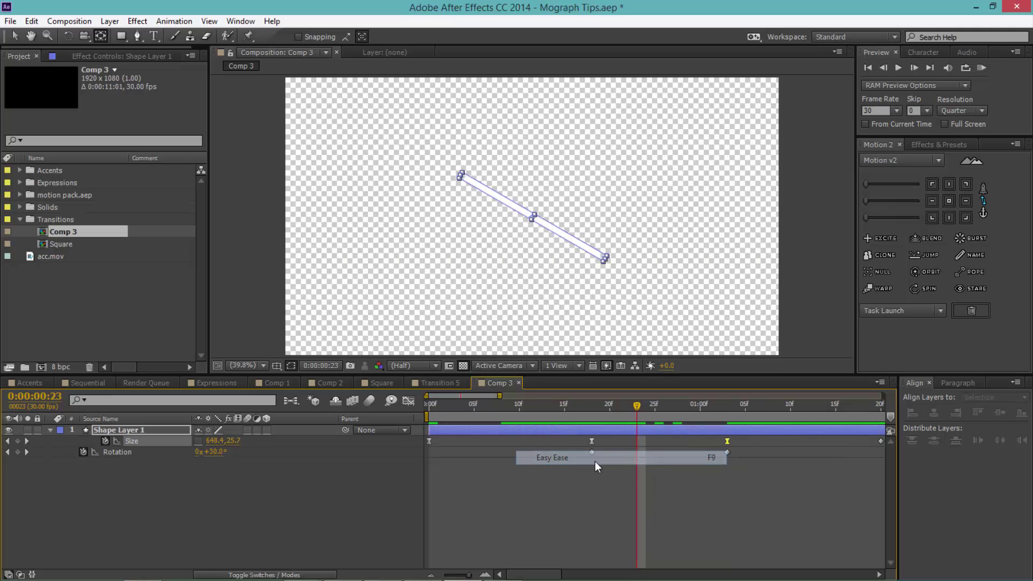
Apply Easy Ease to both Rotation keyframes, at 0:00:00:18 and 0:00:01:03
drag(753, 446, 543, 474)
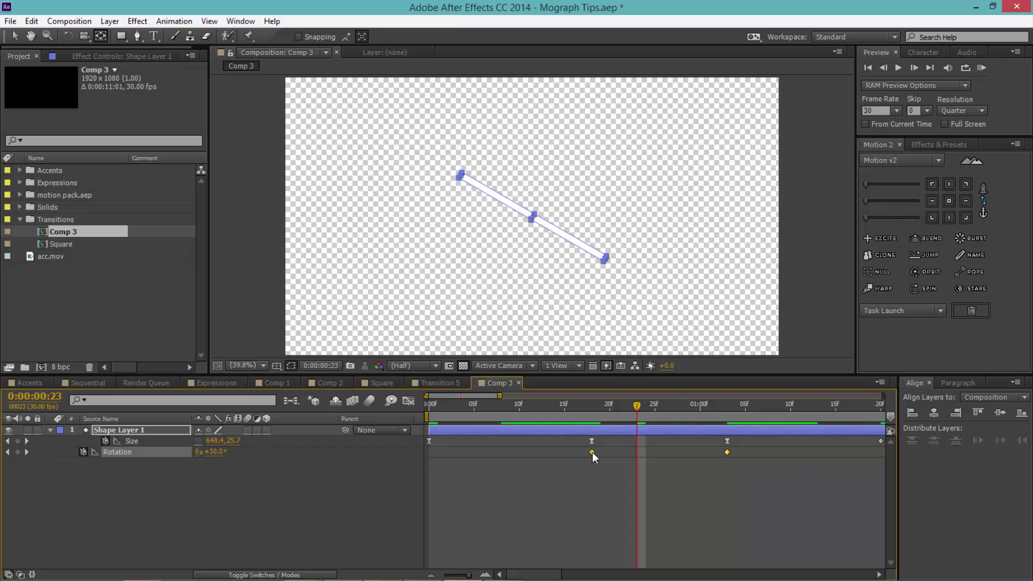
right_click(592, 452)
mouse_move(615, 442)
click(504, 473)
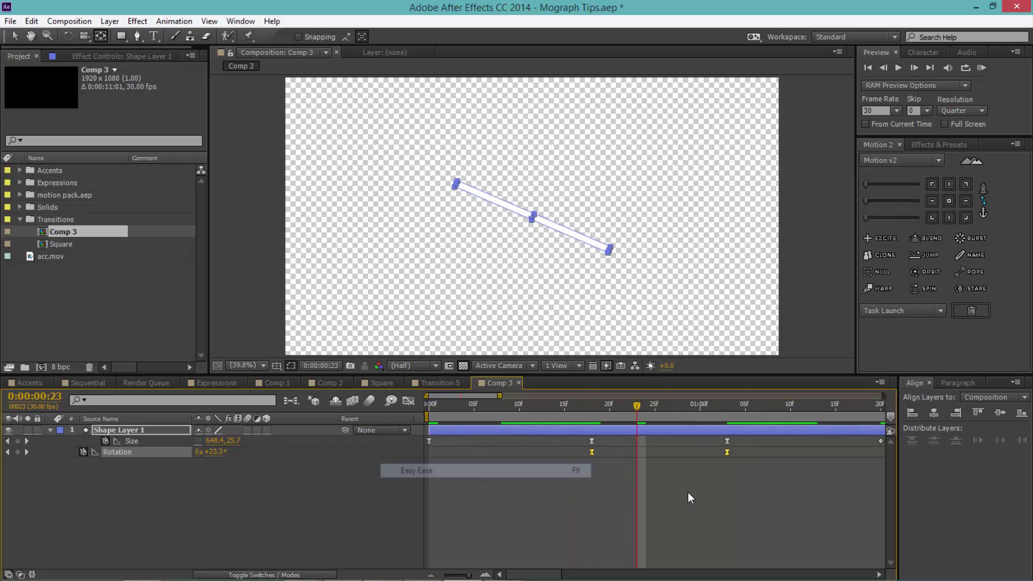
Reshape the Size and Rotation speed graphs between 0:00:00:18 and 0:00:01:03 by extending both easing handles to the middle, giving sharp central peaks
drag(764, 438, 563, 447)
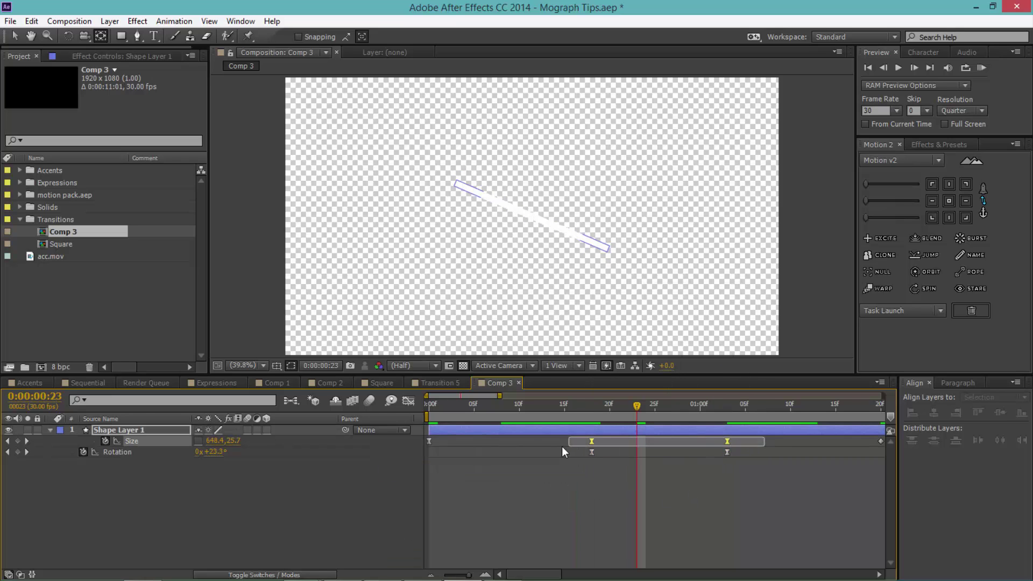
click(413, 398)
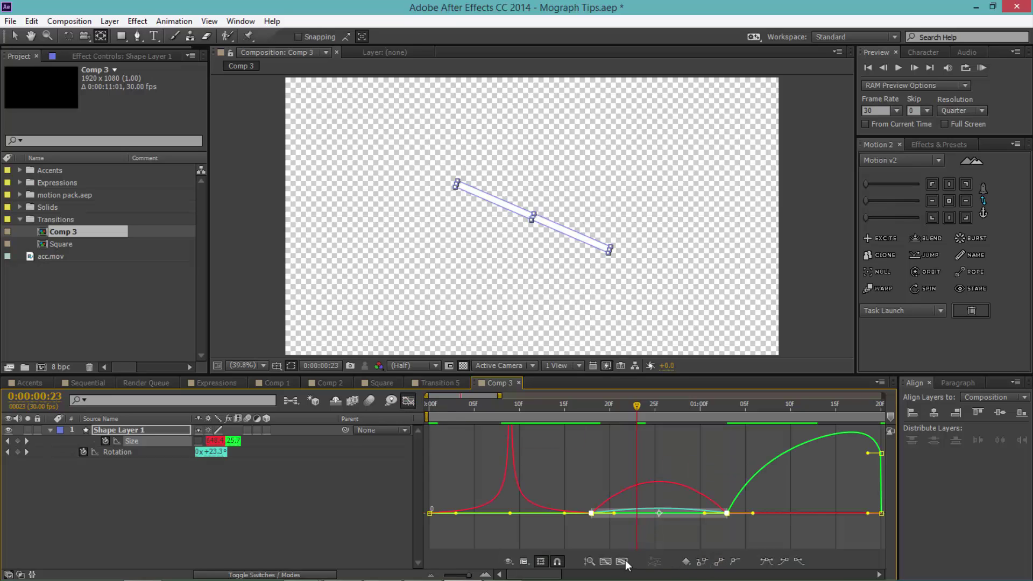
click(606, 562)
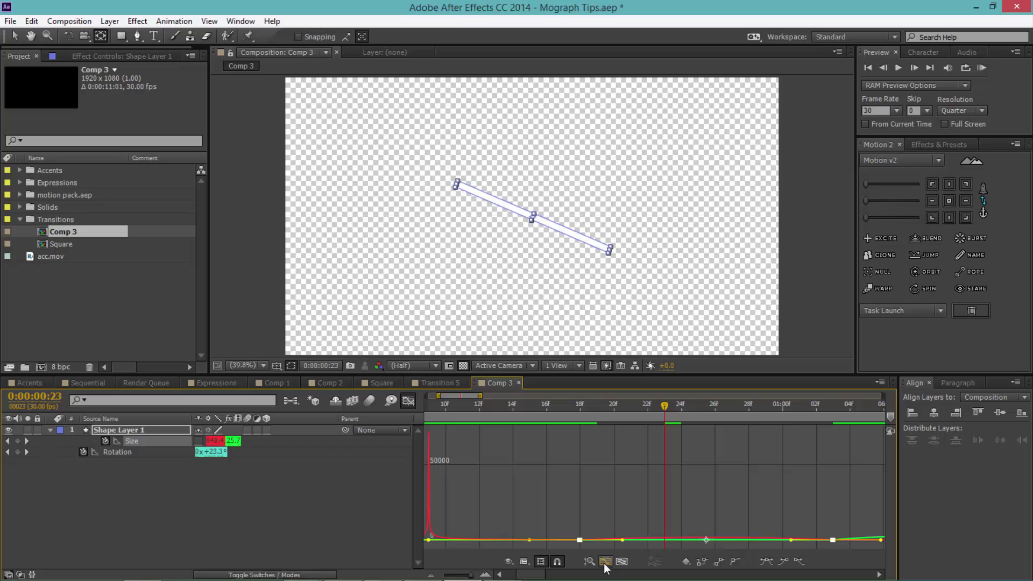
click(715, 492)
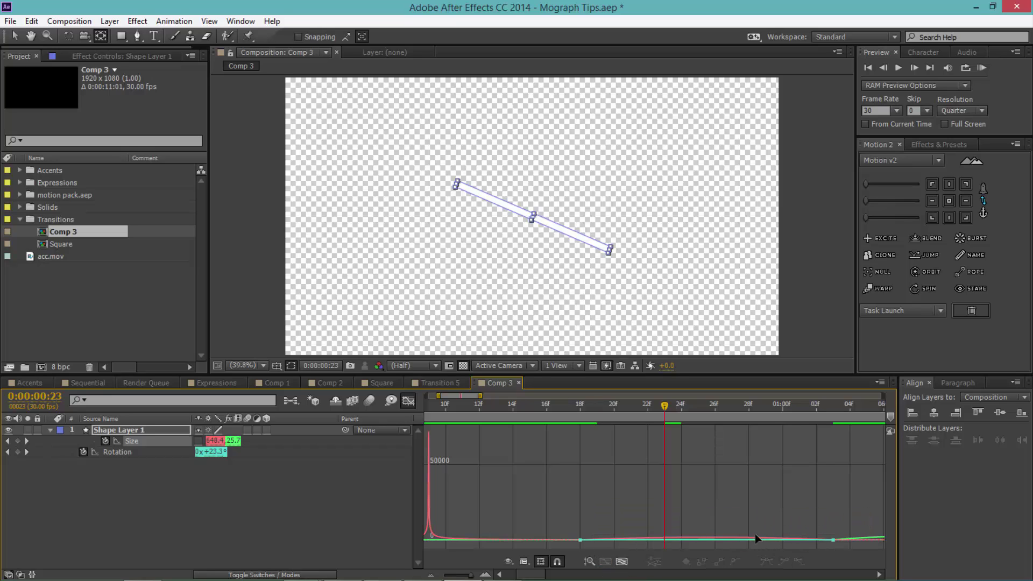
click(590, 563)
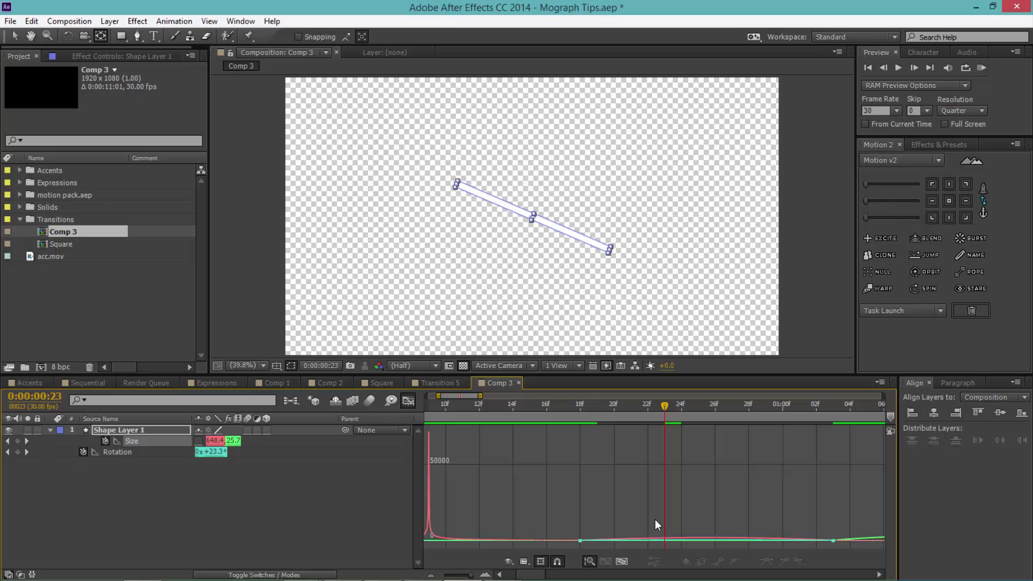
click(592, 562)
scroll(633, 513, down, 3)
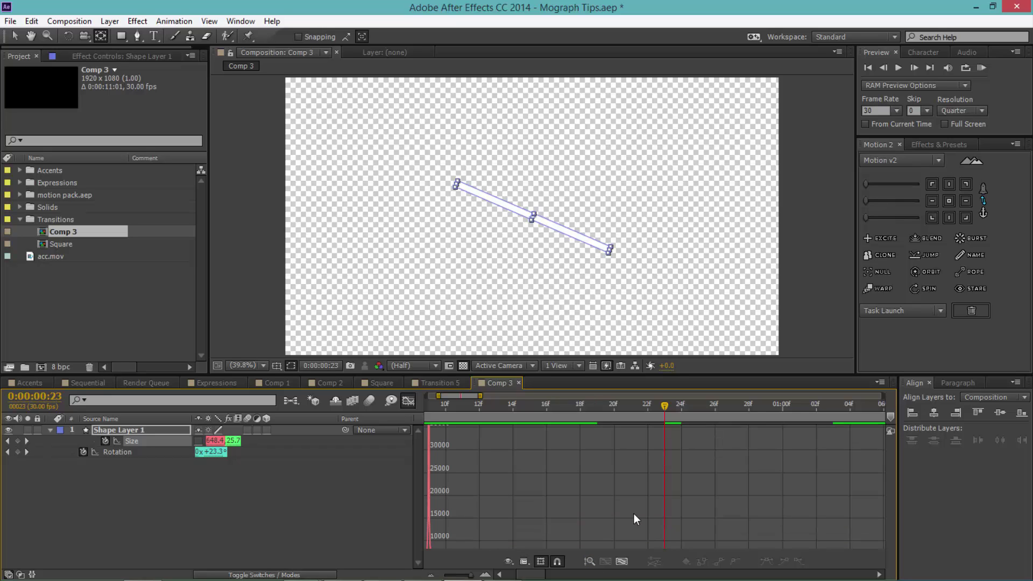
scroll(677, 519, up, 2)
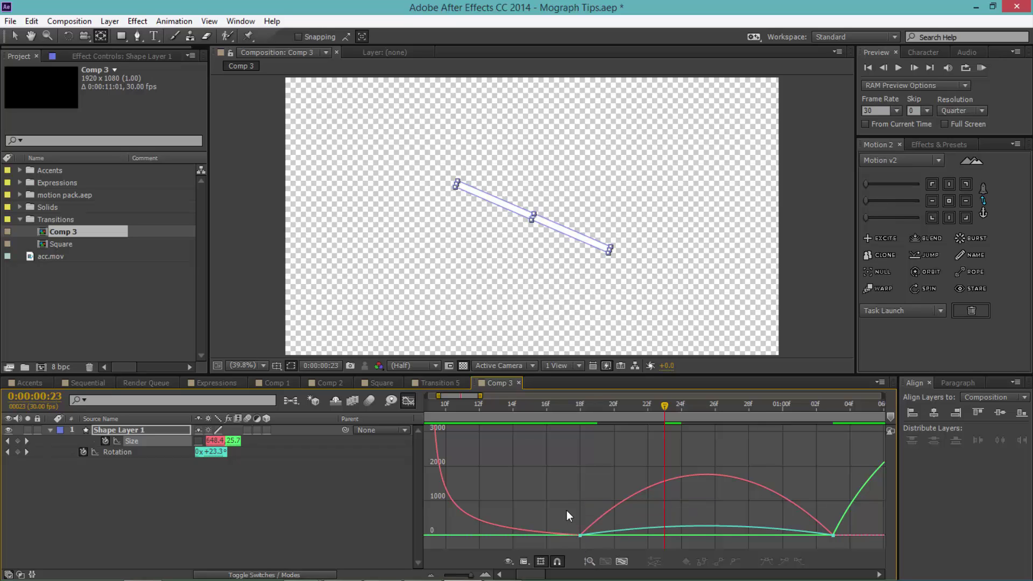
drag(567, 510, 790, 484)
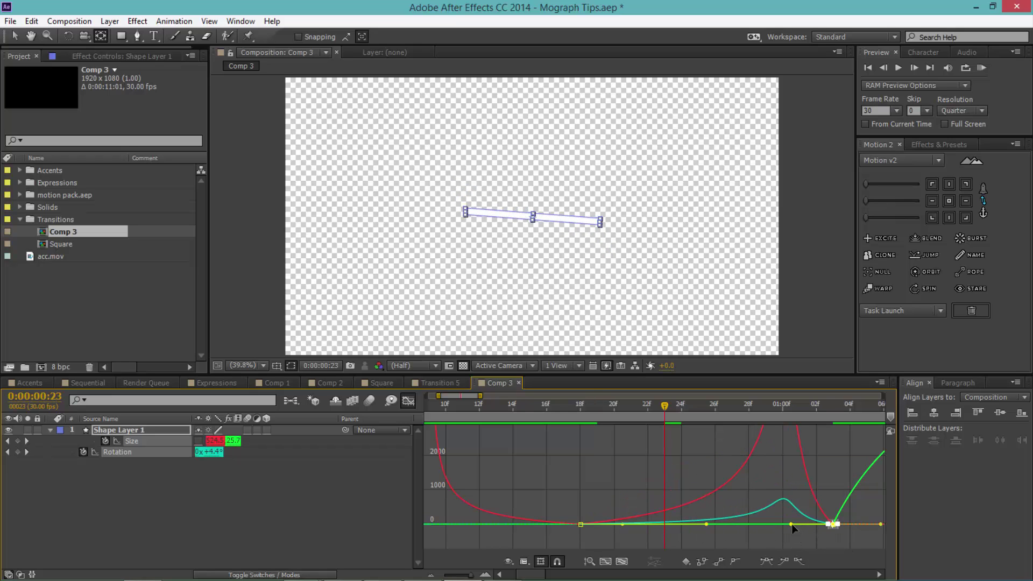
drag(795, 528, 682, 525)
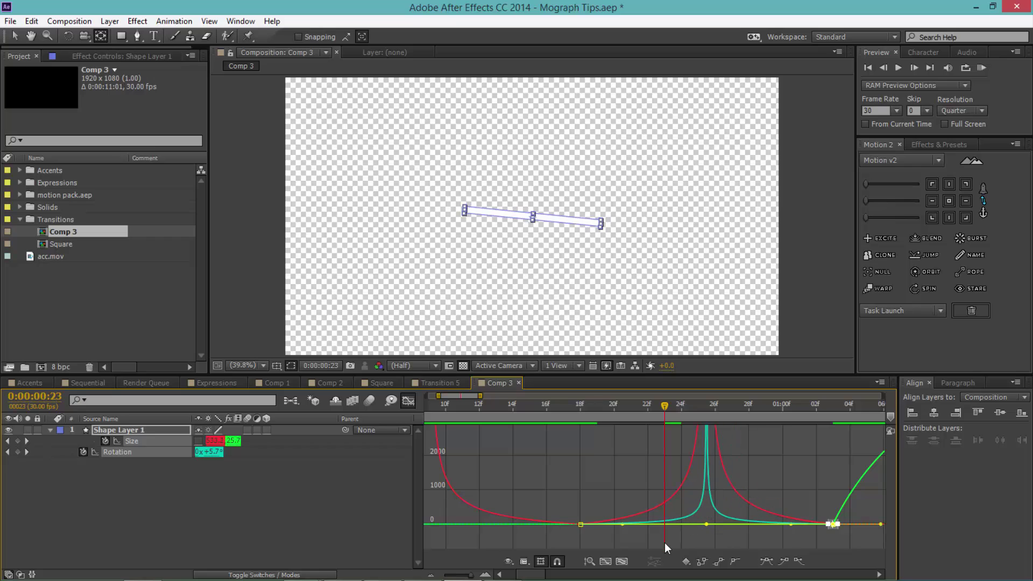
click(664, 542)
click(410, 402)
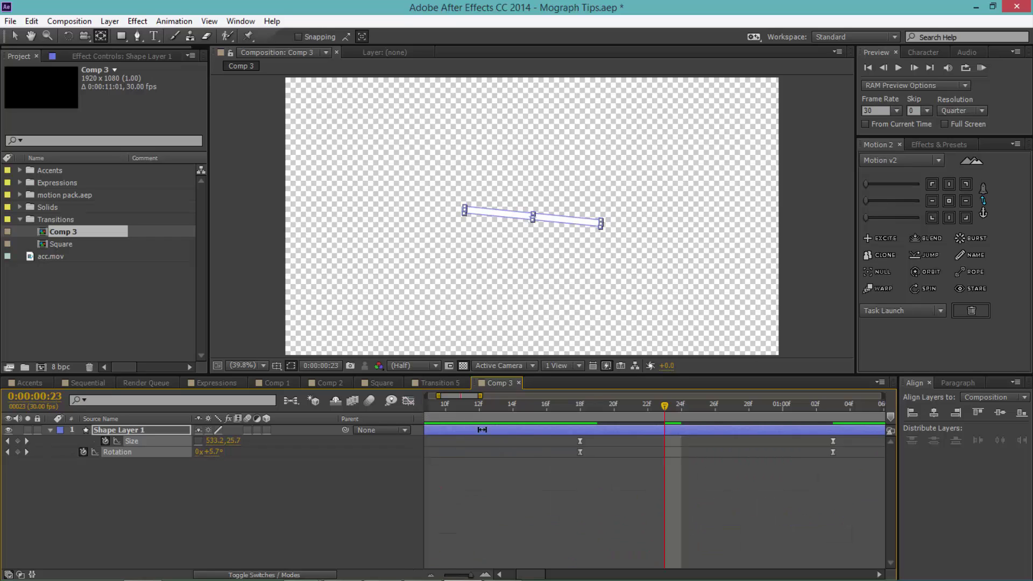
Play RAM previews of the whole animation to check the reshaped growth and rotation timing
click(457, 575)
click(981, 68)
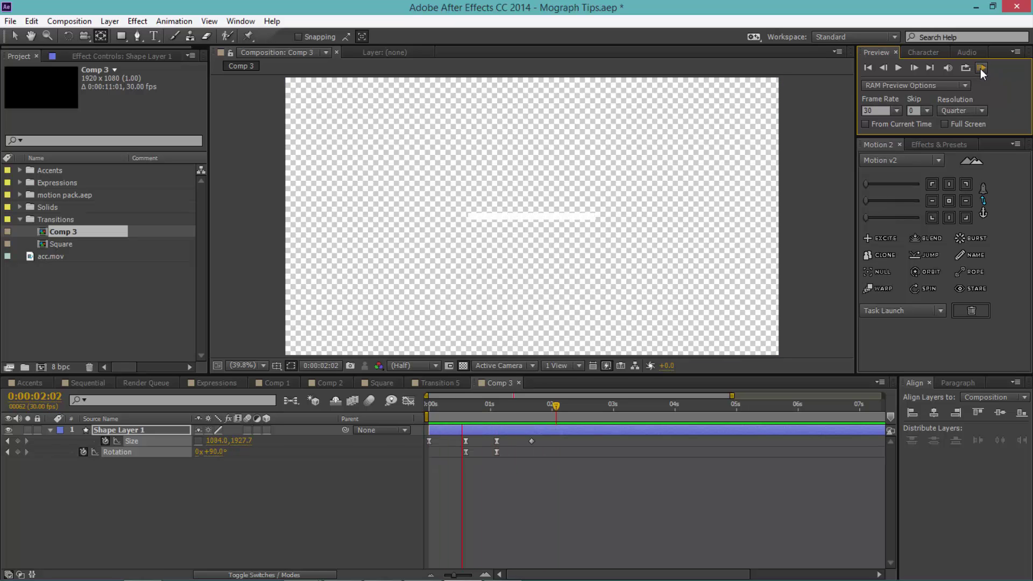
click(977, 72)
click(977, 72)
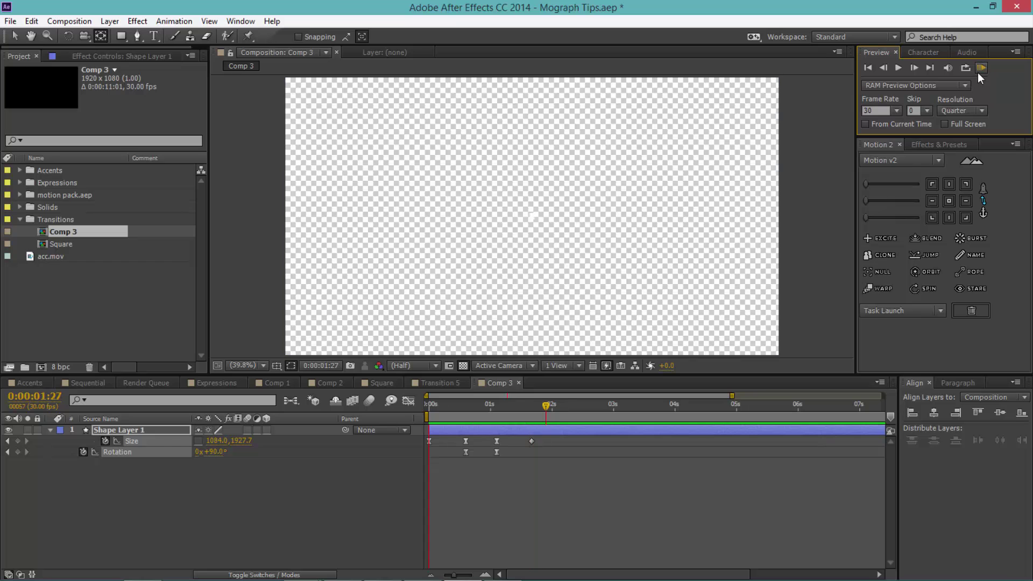
click(584, 423)
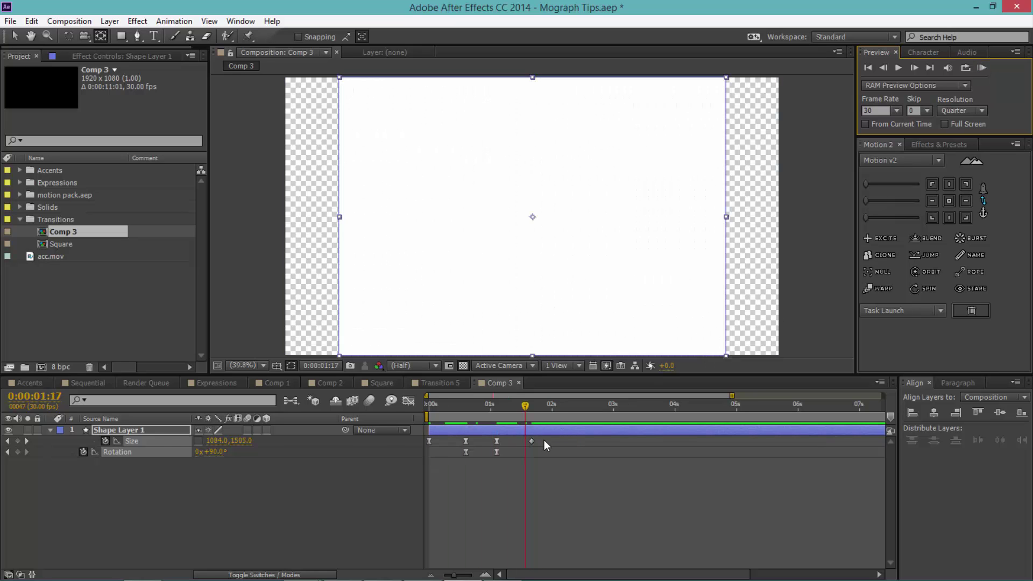
Apply Easy Ease to the last two Size keyframes, at 0:00:01:03 and 0:00:01:20
drag(548, 438, 486, 444)
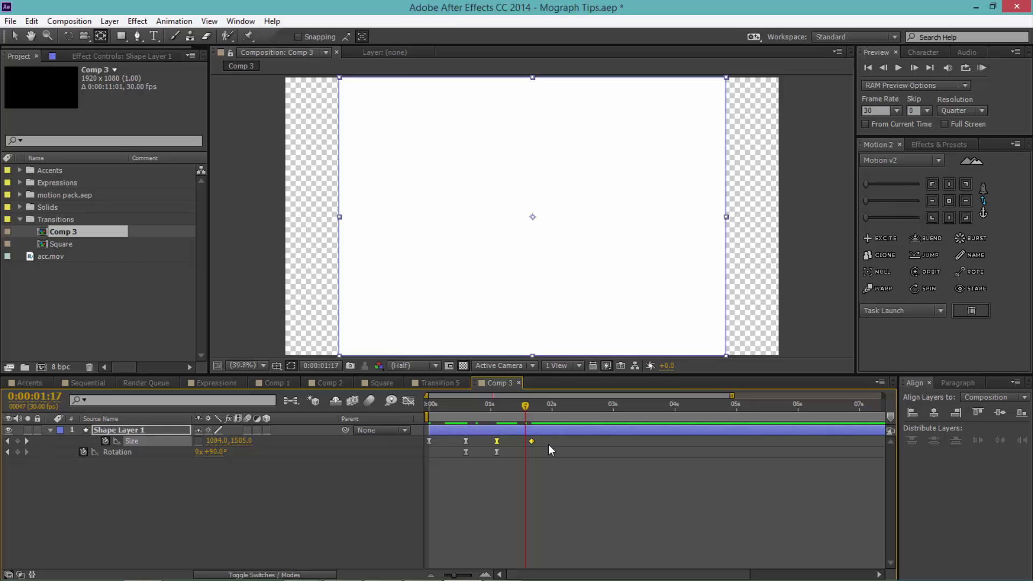
right_click(532, 441)
mouse_move(548, 433)
click(477, 460)
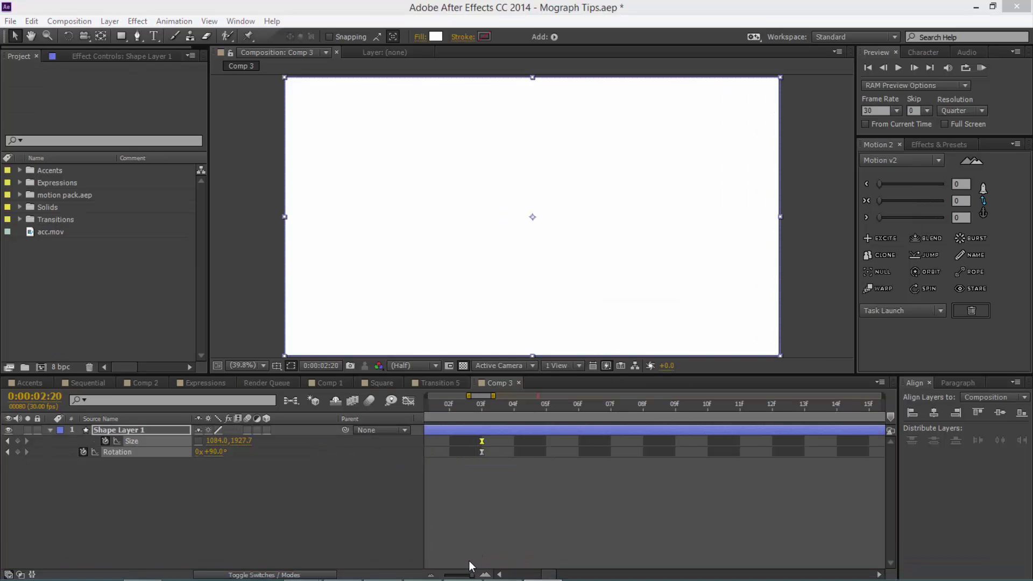
Reshape the Size height speed curve between 0:00:01:03 and 0:00:01:20 by extending both easing handles to the middle for a sharp peak
drag(470, 574, 462, 575)
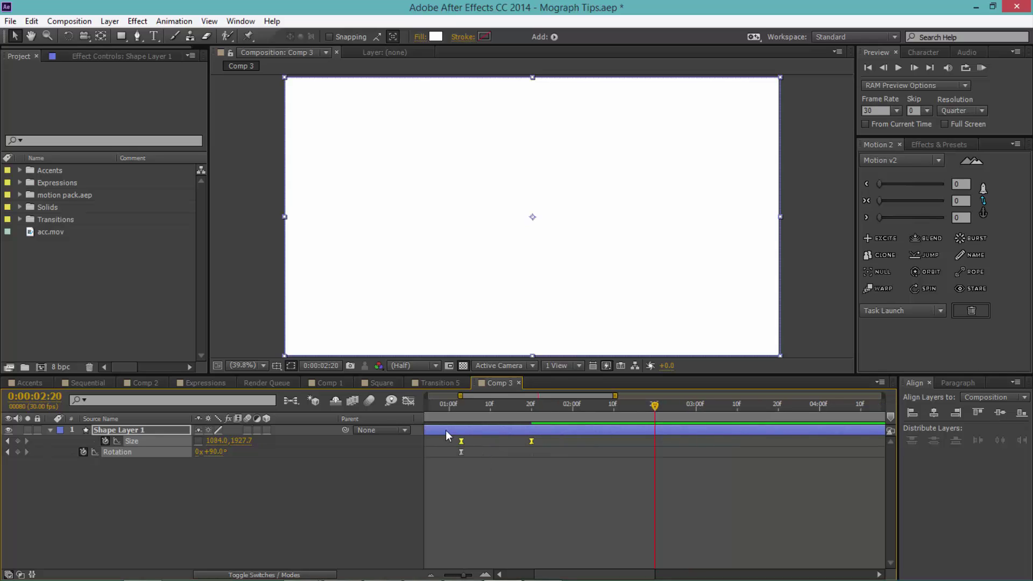
click(407, 401)
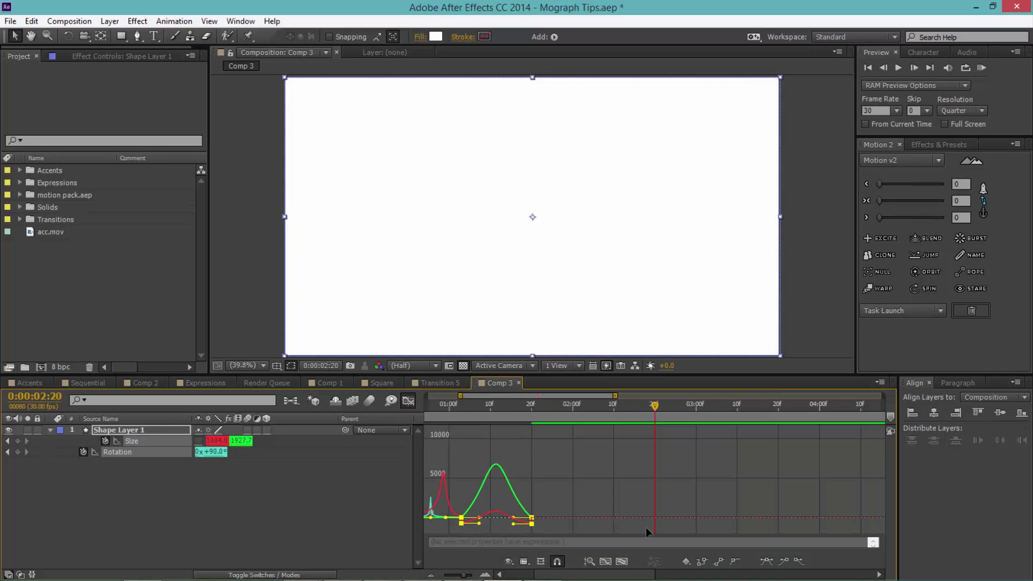
click(605, 561)
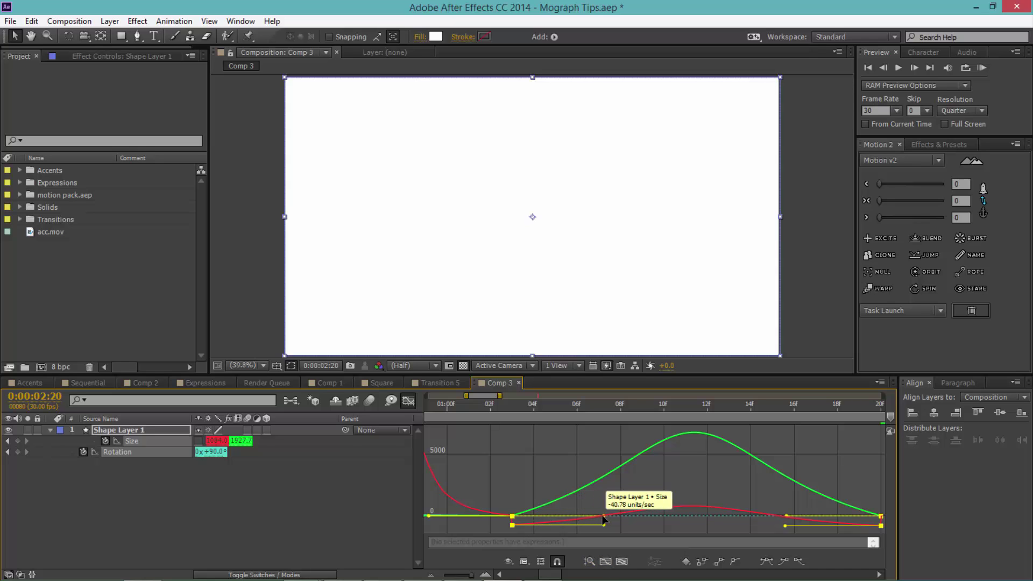
drag(605, 517, 713, 517)
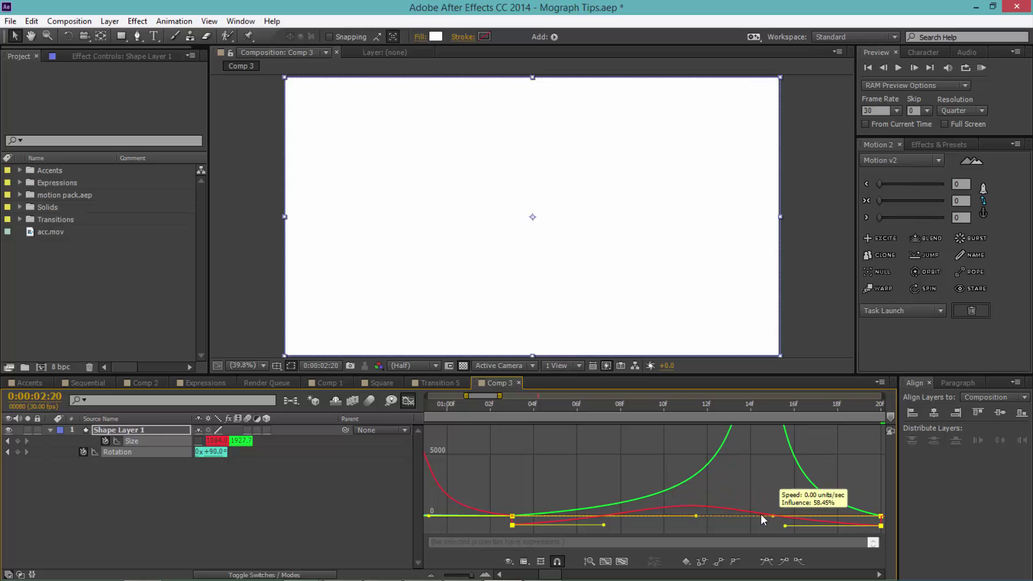
drag(787, 516, 678, 513)
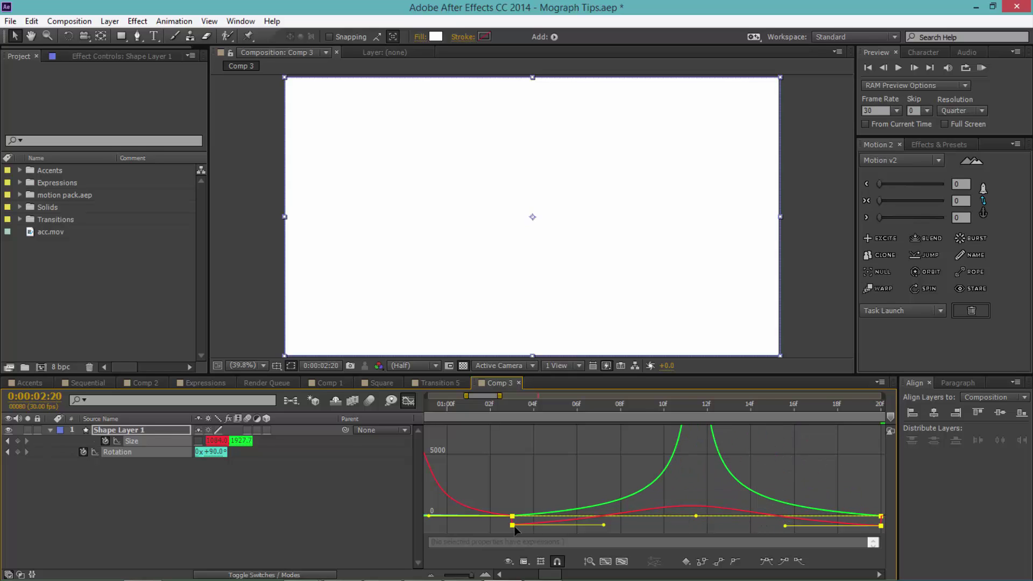
Bring the Size width speed to about zero at the 0:00:01:03 and 0:00:01:20 keyframes, and play a RAM preview of the result
drag(512, 517, 512, 516)
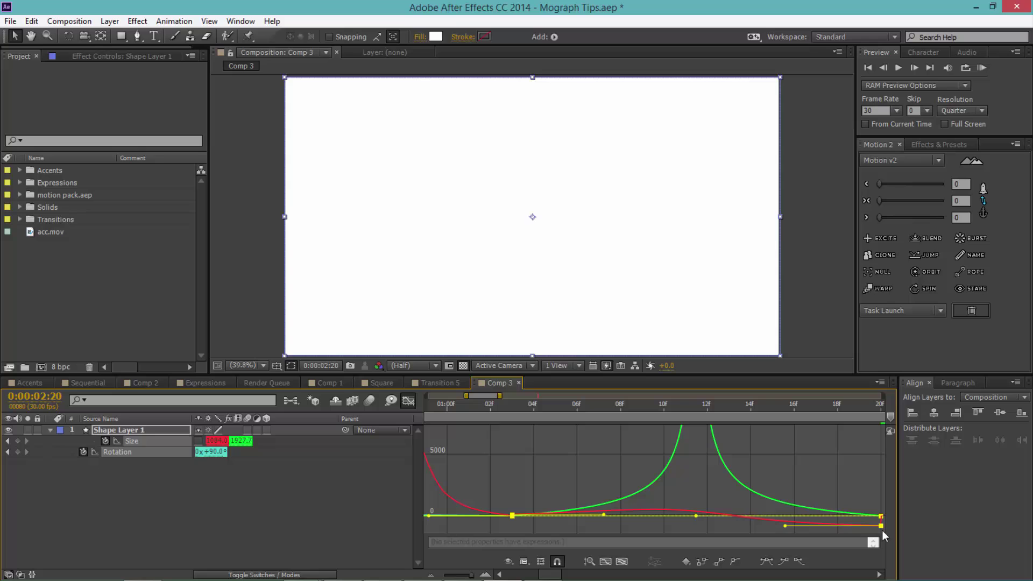
drag(881, 526, 881, 517)
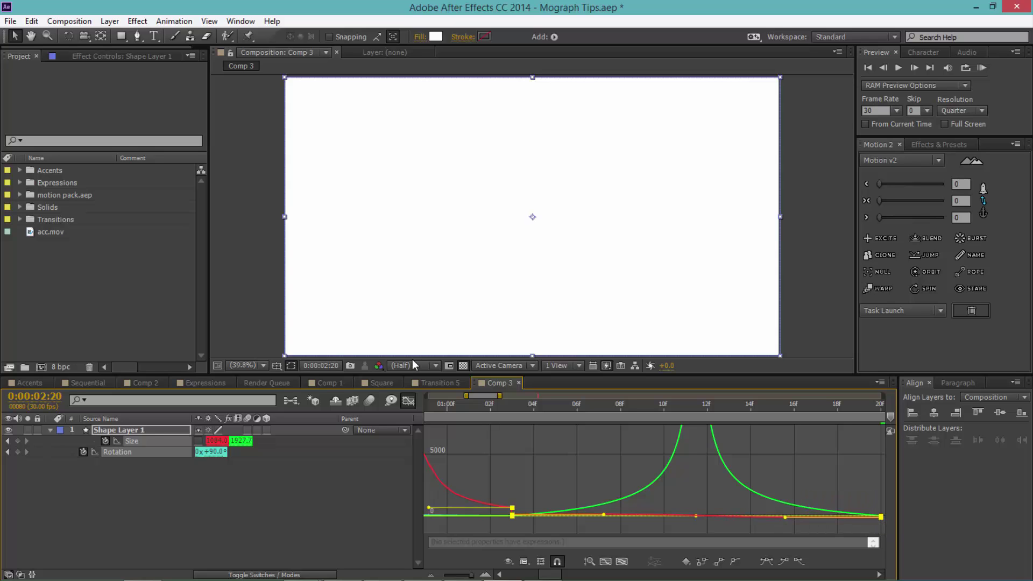
click(409, 403)
click(449, 577)
click(461, 544)
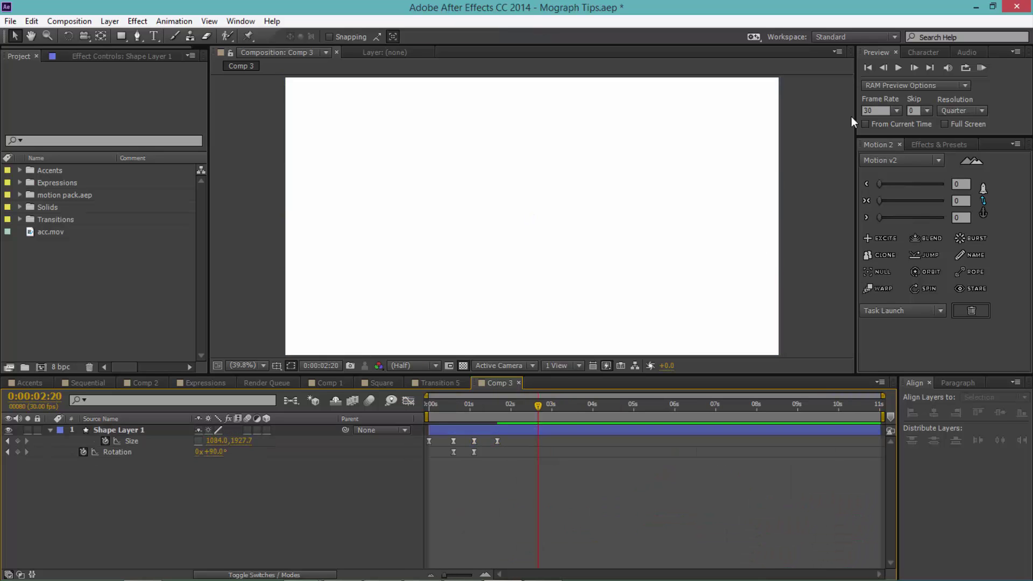
click(981, 68)
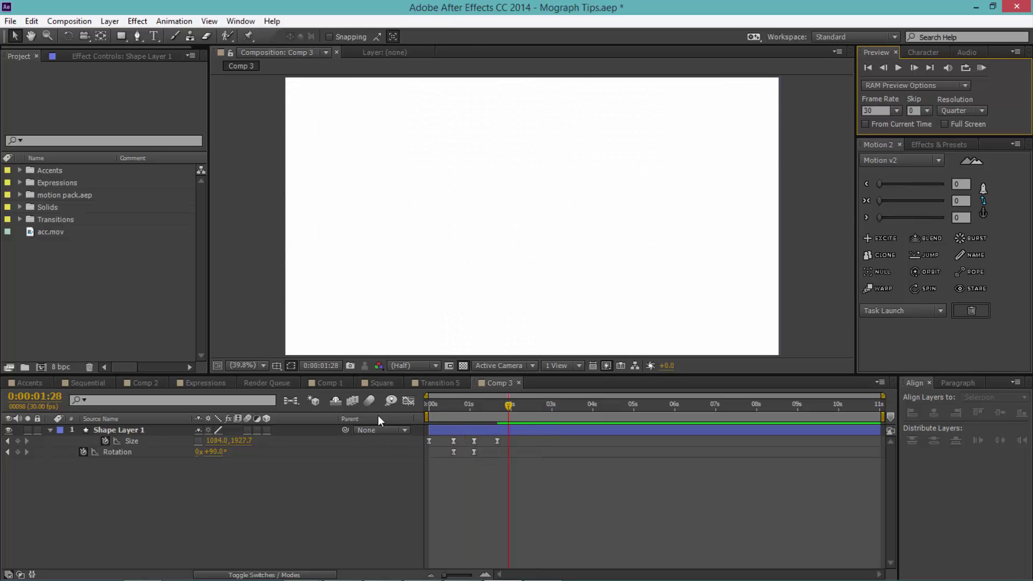
click(172, 430)
click(436, 37)
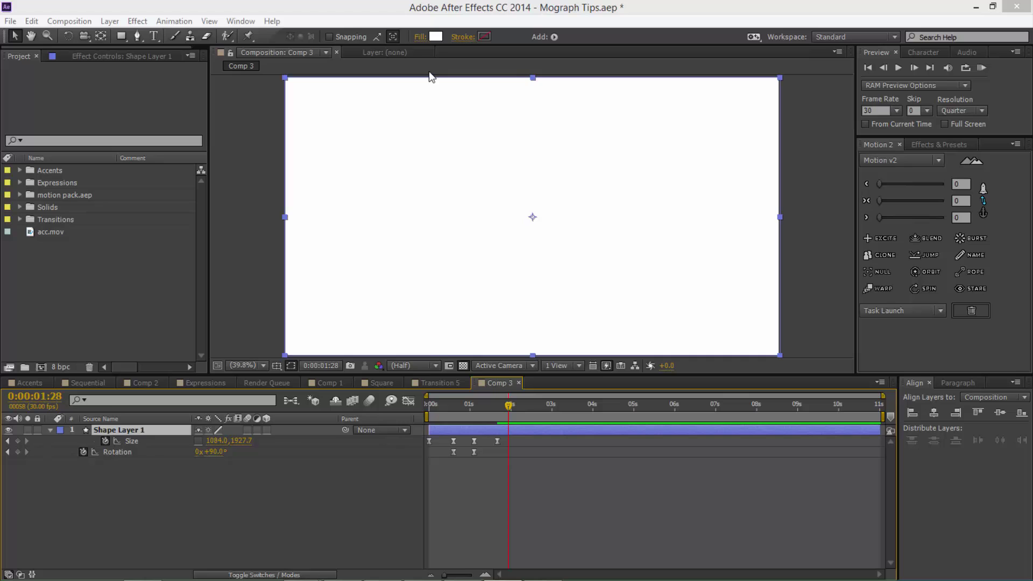
click(277, 457)
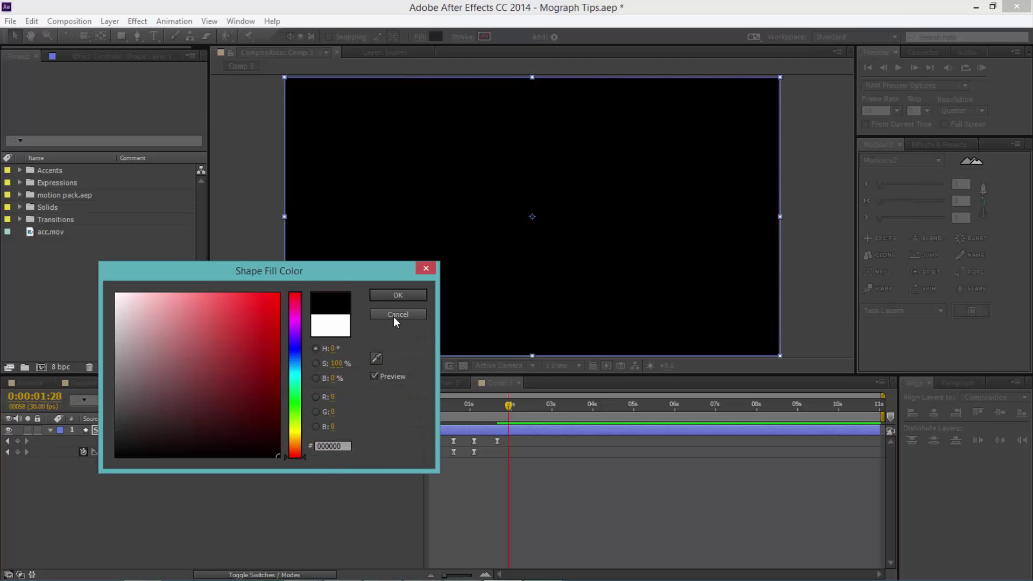
click(397, 315)
click(708, 544)
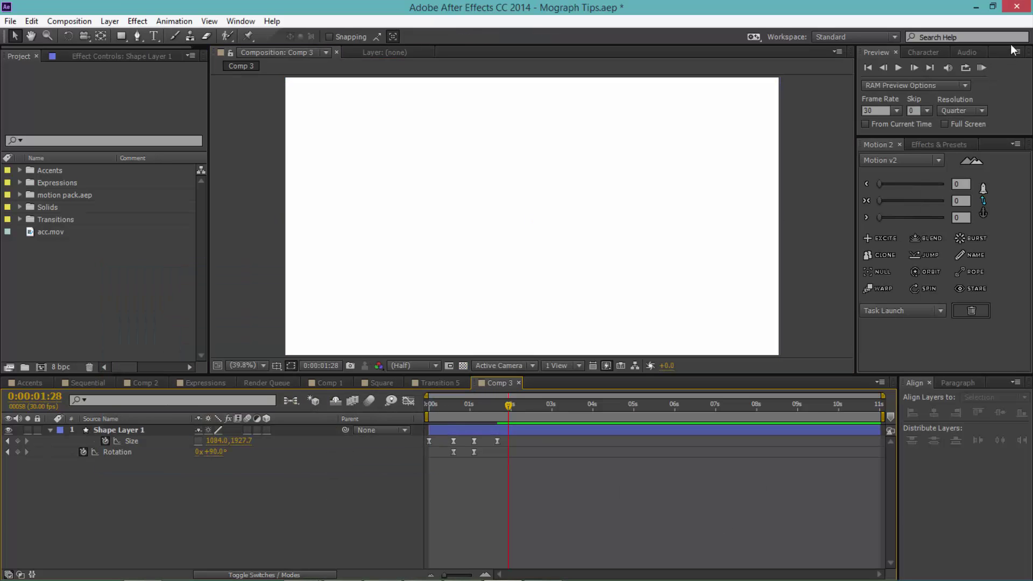
Set the RAM preview resolution to Full and preview the complete rectangle transition
click(979, 68)
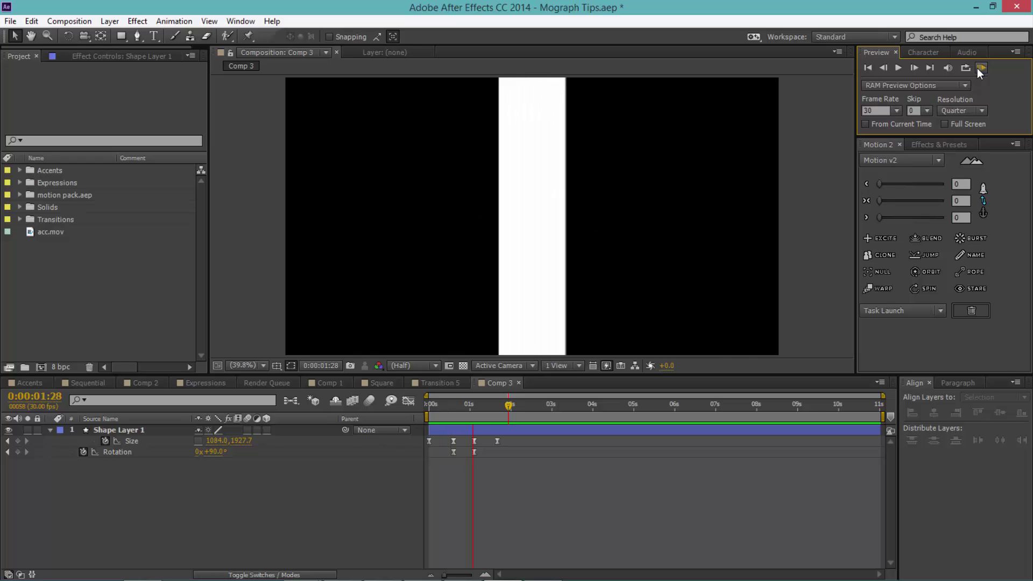
click(964, 111)
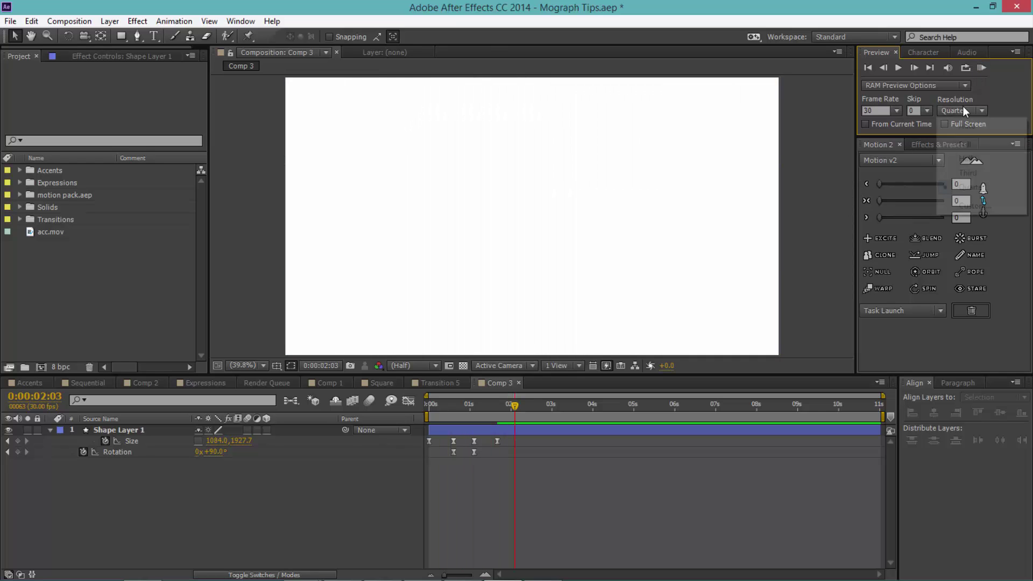
click(964, 145)
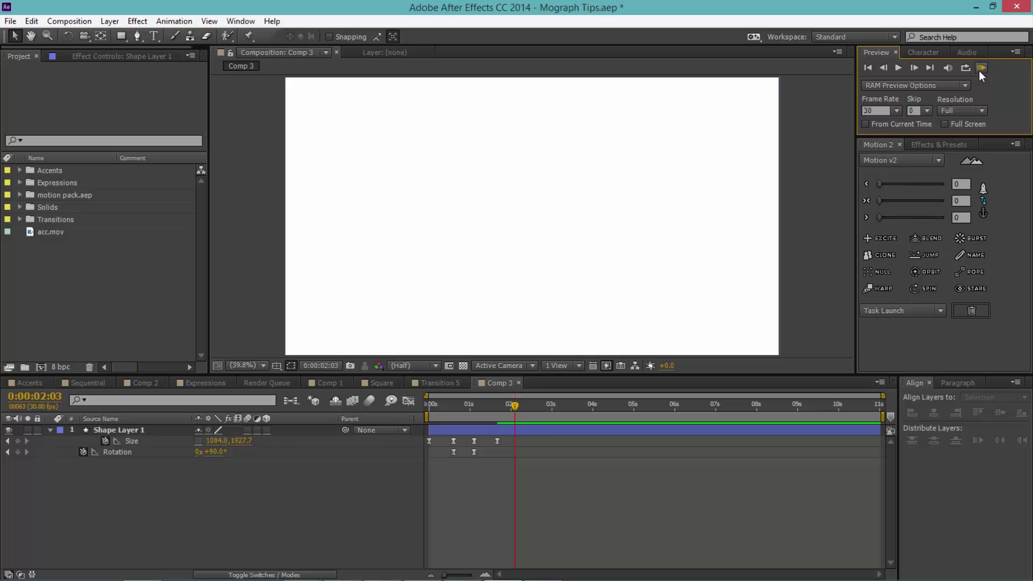
click(980, 69)
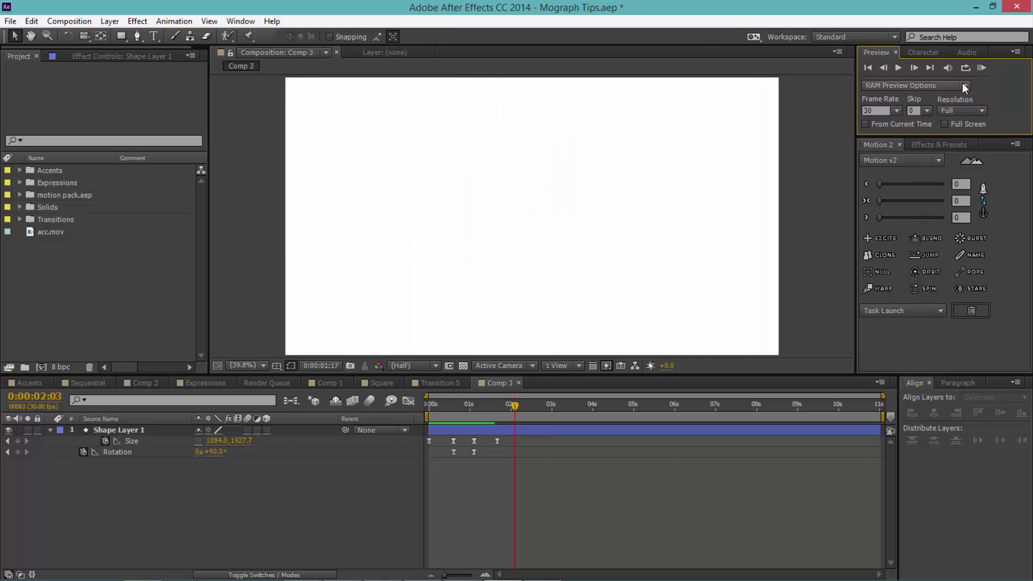
click(980, 66)
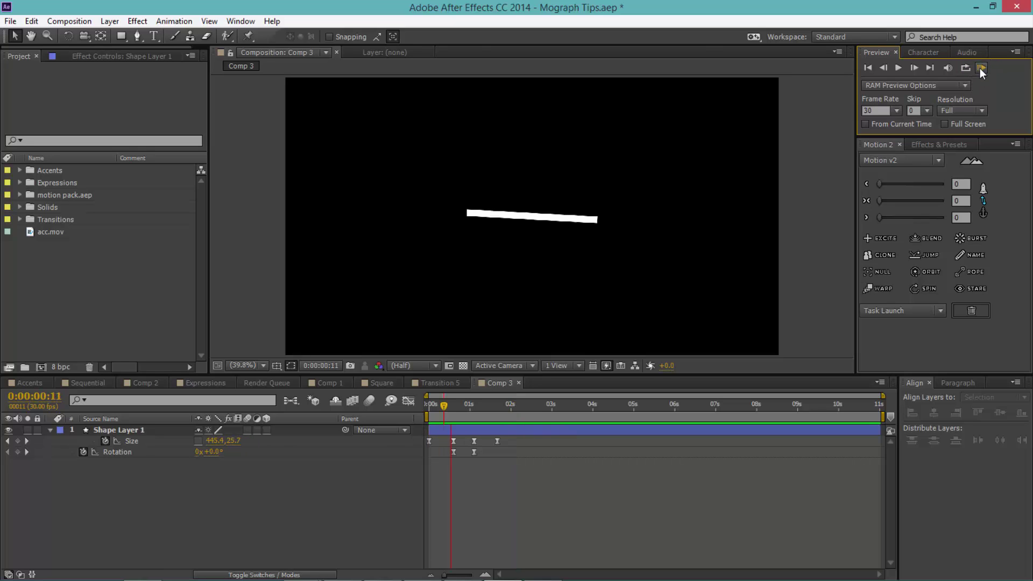
click(276, 358)
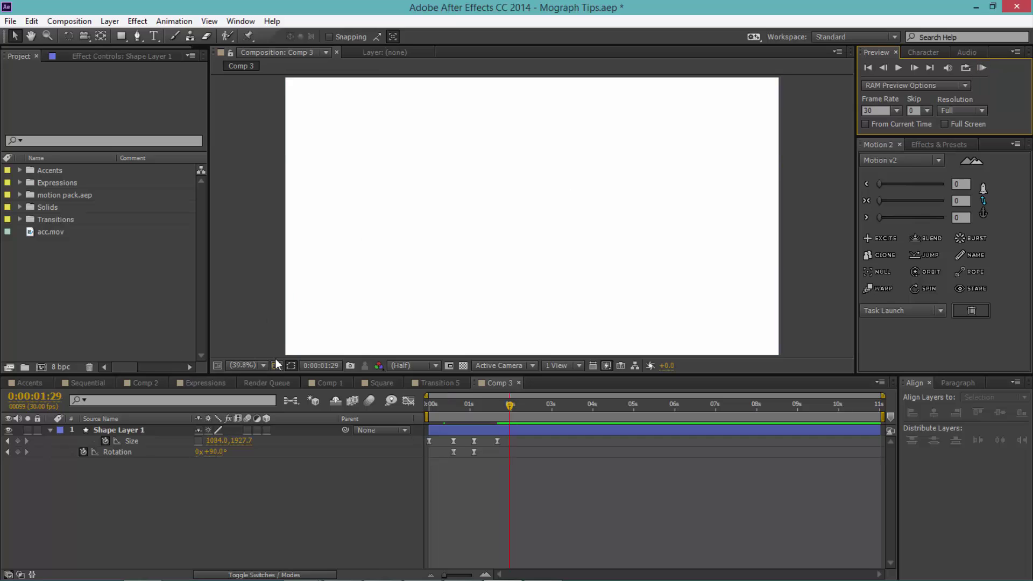
click(435, 365)
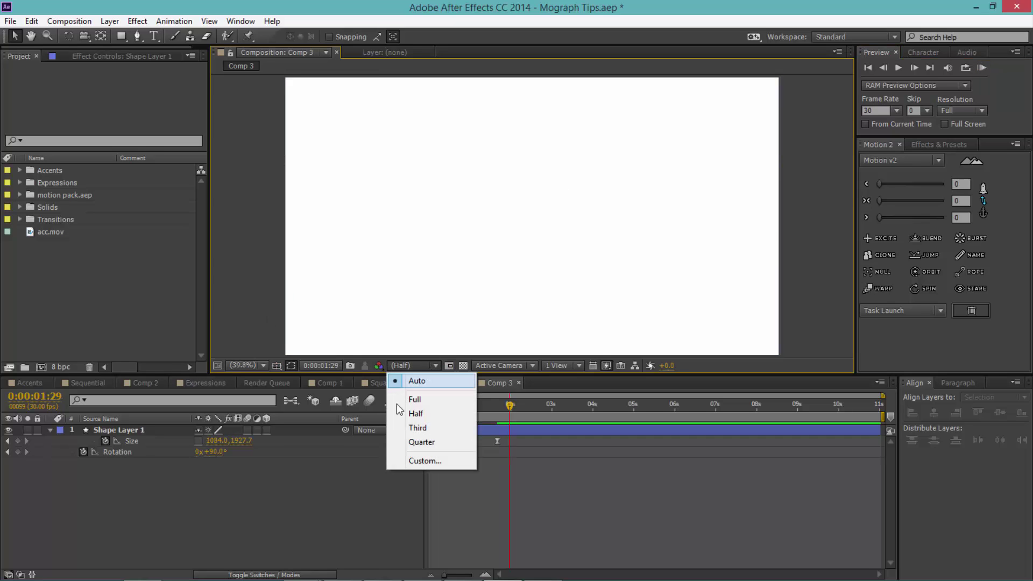
click(323, 475)
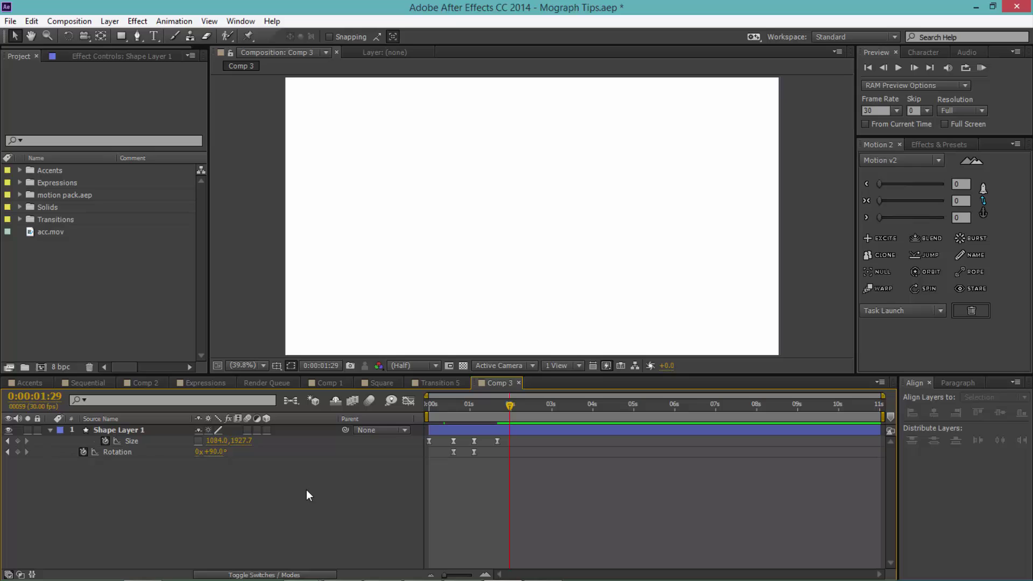